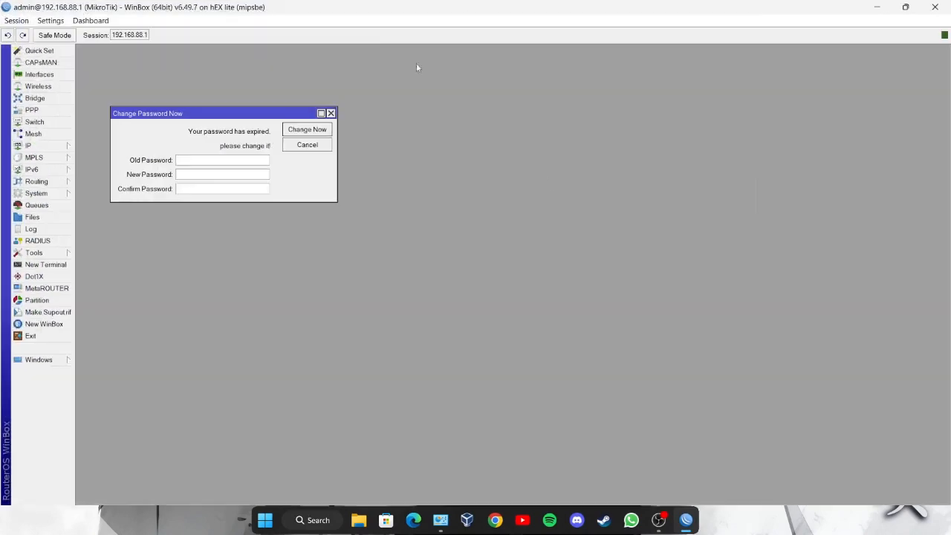
# - Skip the password change, check the Interfaces list, and start a New Terminal
pyautogui.click(331, 113)
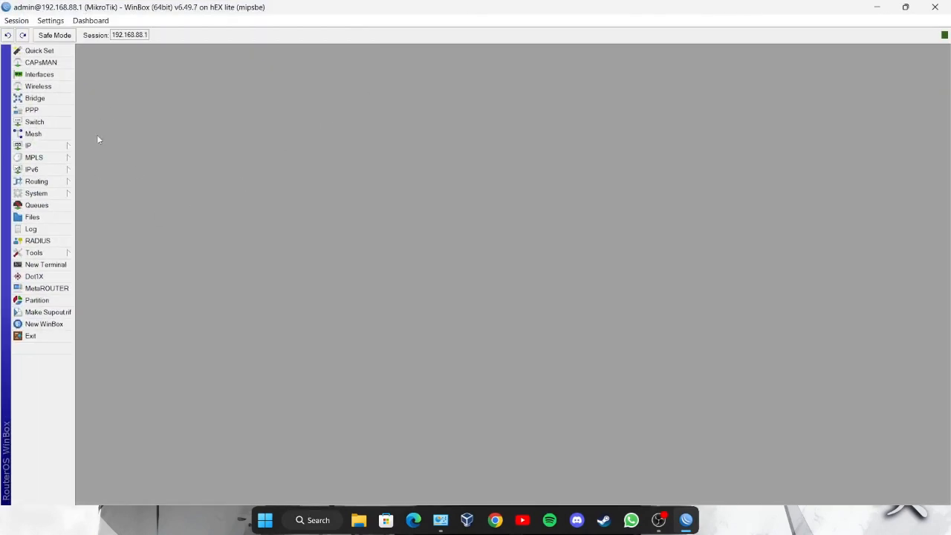
pyautogui.click(39, 74)
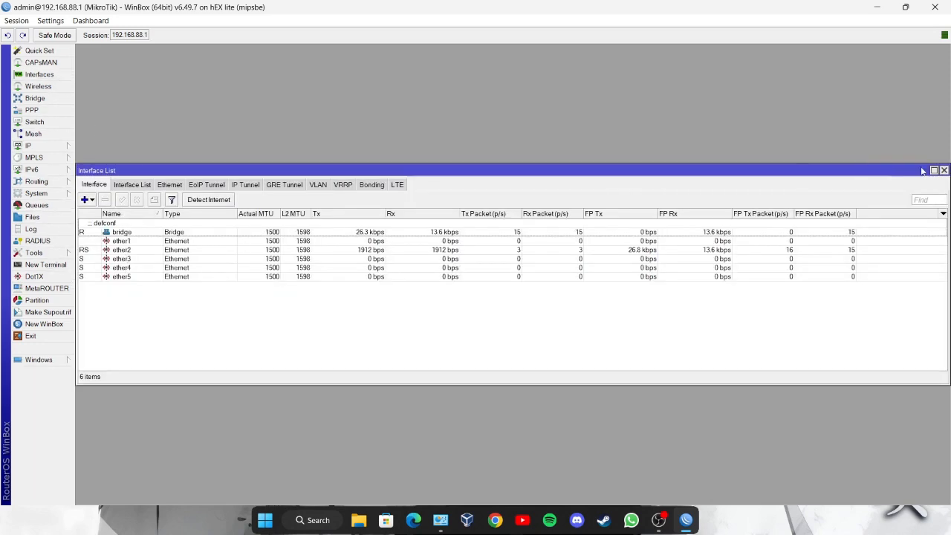
pyautogui.click(944, 170)
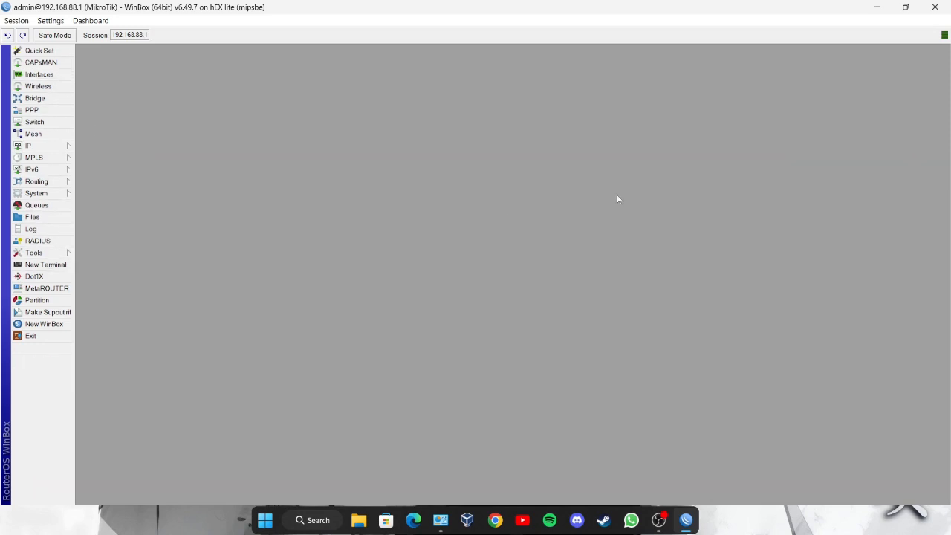
pyautogui.click(46, 265)
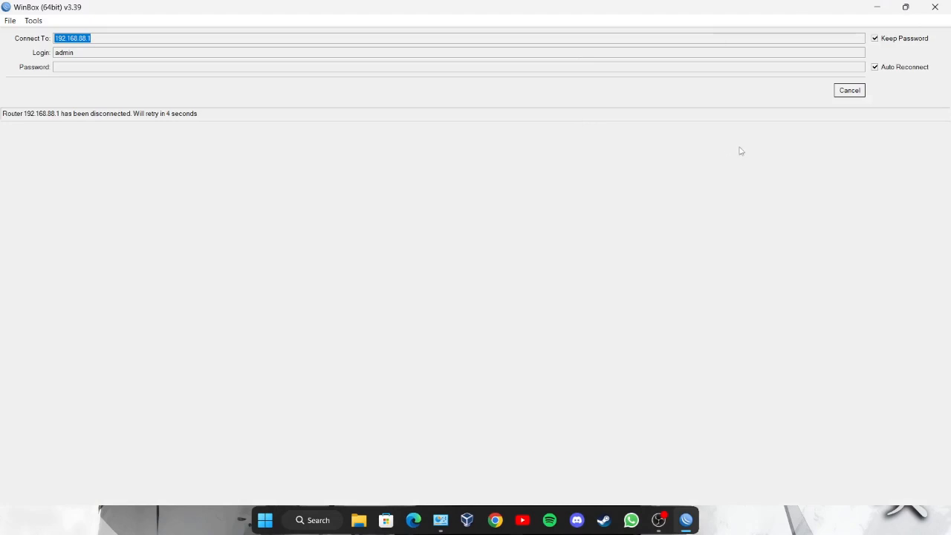
# - Reconnect to the router by its MAC address from the Neighbors list, then close the Interface List
pyautogui.click(849, 90)
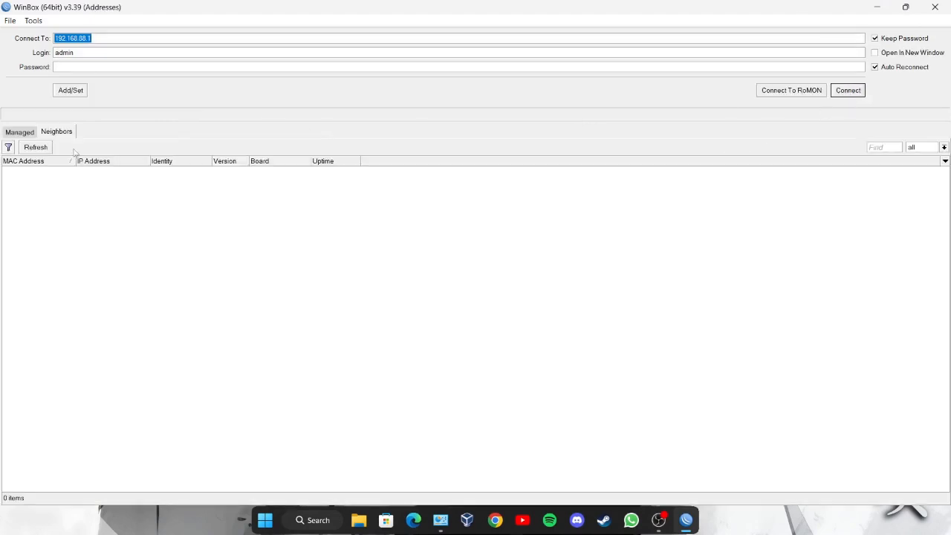
pyautogui.click(19, 131)
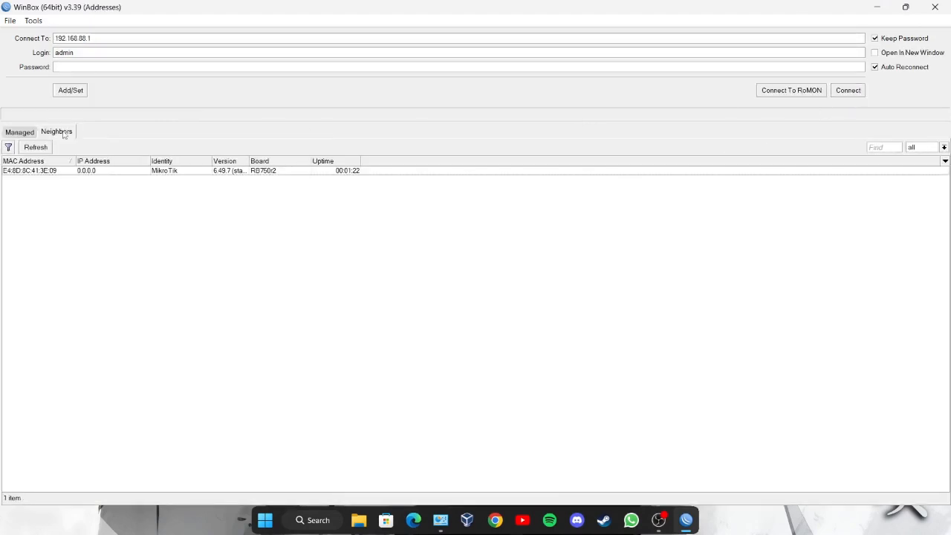
pyautogui.click(57, 131)
pyautogui.click(83, 171)
pyautogui.click(847, 90)
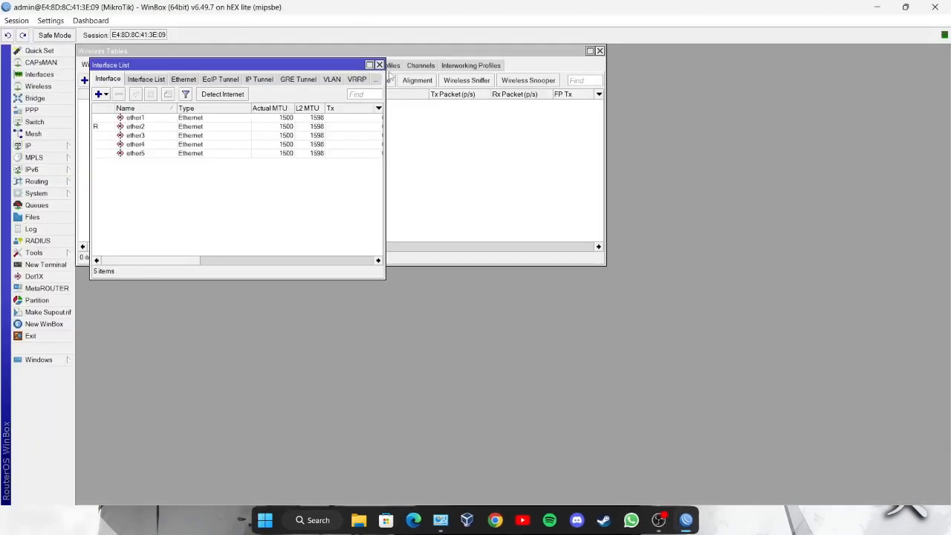
pyautogui.click(378, 65)
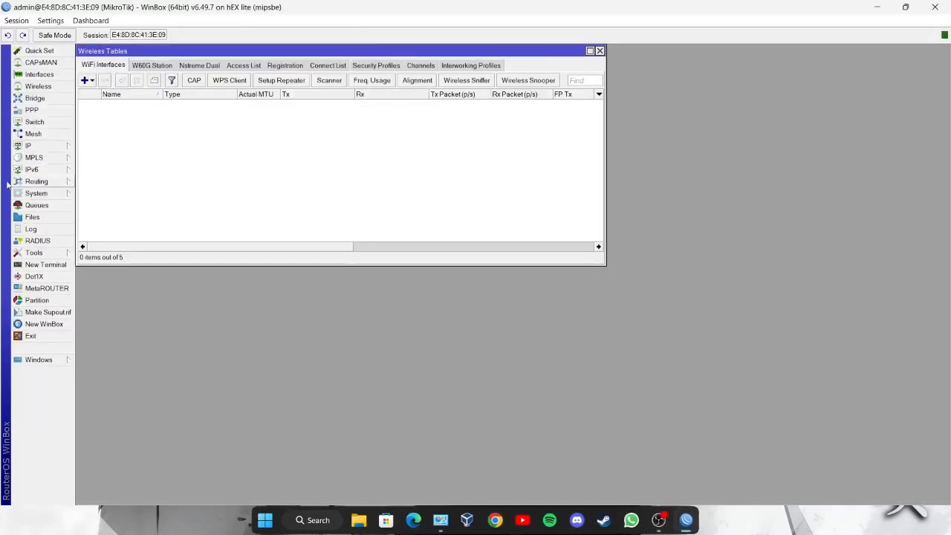
# - Set the router identity to router_daffa and rename ether1 to ether1-inet and ether2 to ether2-vlan
pyautogui.click(61, 266)
pyautogui.write('system i')
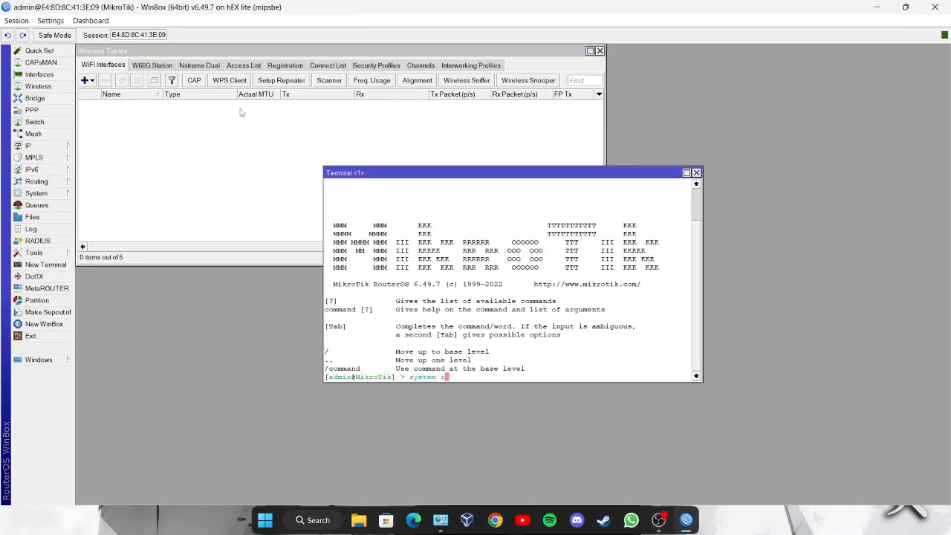
pyautogui.write('dentity set name=router_daffa')
pyautogui.press('Return')
pyautogui.write('int s')
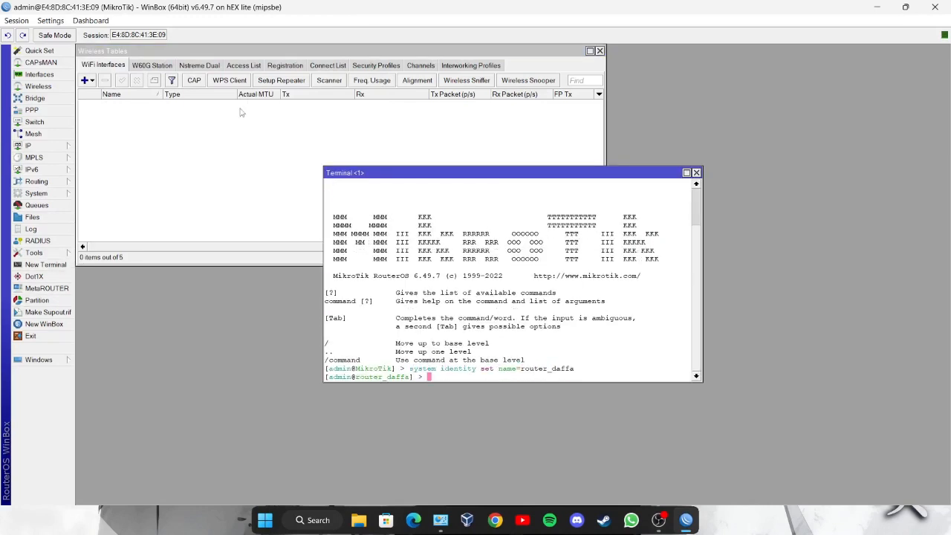
pyautogui.write('et ether1 name=ether1-inet')
pyautogui.press('Return')
pyautogui.press('Up')
pyautogui.press('Left')
pyautogui.press('Left')
pyautogui.press('Left')
pyautogui.press('Left')
pyautogui.press('Left')
pyautogui.press('Left')
pyautogui.press('Left')
pyautogui.press('Left')
pyautogui.press('Left')
pyautogui.press('Left')
pyautogui.press('Left')
pyautogui.press('Left')
pyautogui.press('Left')
# - Assign address 180.192.1.20/24 to ether1-inet
pyautogui.press('Left')
pyautogui.press('Left')
pyautogui.press('Left')
pyautogui.press('Left')
pyautogui.press('BackSpace')
pyautogui.write('2')
pyautogui.press('Right')
pyautogui.press('Right')
pyautogui.press('Right')
pyautogui.press('Right')
pyautogui.press('Right')
pyautogui.press('Right')
pyautogui.press('Right')
pyautogui.press('Right')
pyautogui.press('Right')
pyautogui.press('Right')
pyautogui.press('Right')
pyautogui.press('Right')
pyautogui.press('Right')
pyautogui.press('Right')
pyautogui.write('vlan')
pyautogui.press('Return')
pyautogui.write('/ip address')
pyautogui.press('Return')
pyautogui.write('add address=192.168.40.1')
pyautogui.write('/24 interface=')
pyautogui.press('Left')
pyautogui.press('Left')
pyautogui.press('Left')
pyautogui.press('Left')
pyautogui.press('Left')
pyautogui.press('Left')
pyautogui.press('Left')
pyautogui.press('Left')
pyautogui.press('Left')
pyautogui.press('Left')
pyautogui.press('Left')
pyautogui.press('Left')
pyautogui.press('Left')
pyautogui.press('Left')
pyautogui.press('Left')
pyautogui.press('Left')
pyautogui.press('Left')
pyautogui.press('Left')
pyautogui.press('Left')
pyautogui.press('Left')
pyautogui.press('BackSpace')
pyautogui.press('BackSpace')
pyautogui.write('80')
pyautogui.press('Right')
pyautogui.press('Right')
pyautogui.press('Right')
pyautogui.press('Right')
pyautogui.press('BackSpace')
pyautogui.press('BackSpace')
pyautogui.press('BackSpace')
pyautogui.write('192')
pyautogui.press('Right')
pyautogui.press('Right')
pyautogui.press('Right')
pyautogui.press('Right')
pyautogui.press('Right')
pyautogui.press('Right')
pyautogui.press('BackSpace')
pyautogui.press('BackSpace')
pyautogui.write('1')
pyautogui.press('Right')
pyautogui.press('Right')
pyautogui.press('BackSpace')
pyautogui.write('20')
pyautogui.press('Right')
pyautogui.press('Right')
pyautogui.press('Right')
pyautogui.press('Right')
pyautogui.press('Right')
pyautogui.press('Right')
pyautogui.press('Right')
pyautogui.press('Right')
pyautogui.press('Right')
pyautogui.press('Right')
pyautogui.press('Right')
pyautogui.press('Right')
pyautogui.write('ether1-inet')
pyautogui.press('Return')
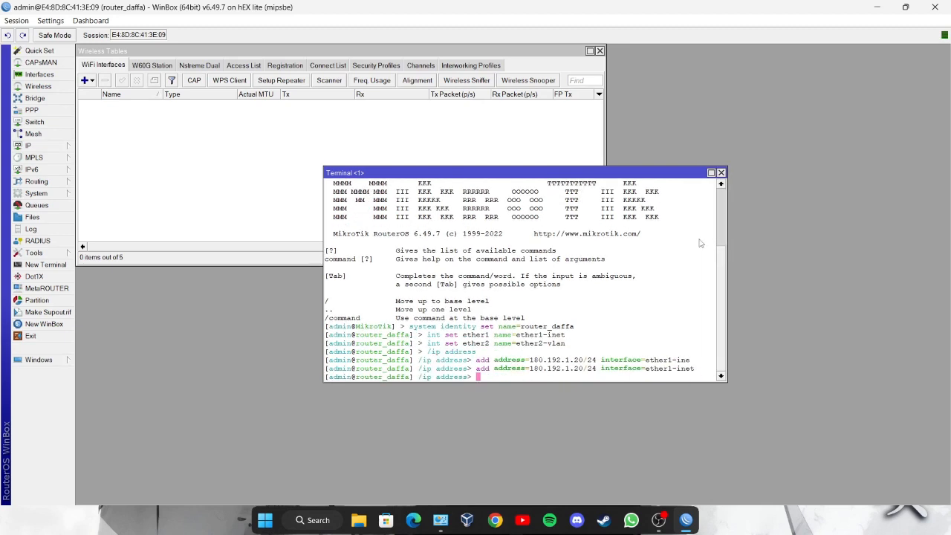
# - Create VLANs vlan-bti (id 2), vlan-rguru (id 3) and hotspot (id 4) on ether2-vlan
pyautogui.write('/')
pyautogui.press('Return')
pyautogui.write('int vlan add name=vlan ')
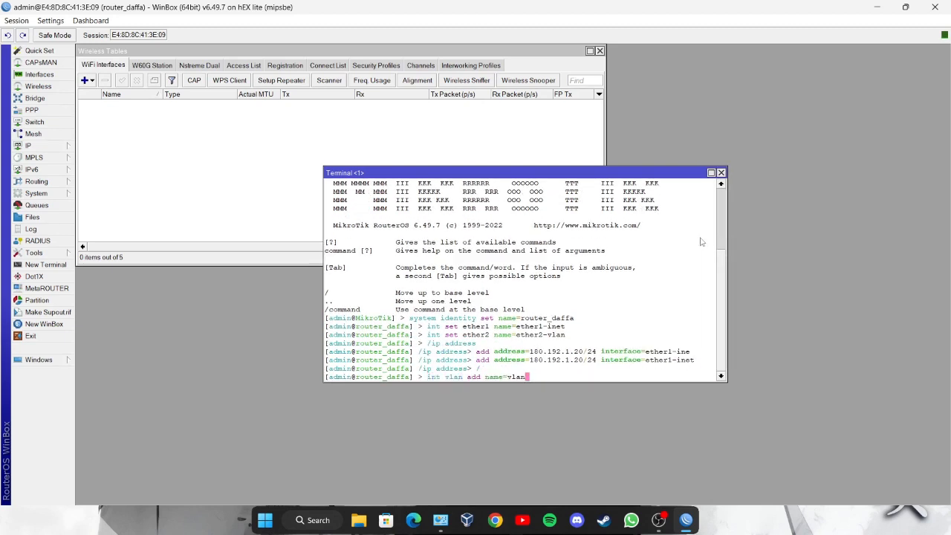
pyautogui.write('-bti interface=ether2-v')
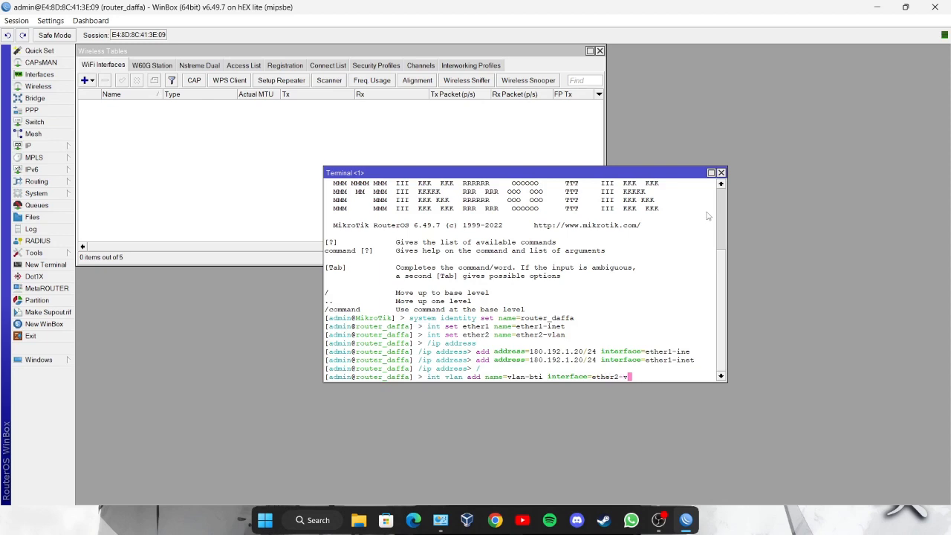
pyautogui.write('lan vlan-id=2')
pyautogui.press('Return')
pyautogui.press('Up')
pyautogui.press('Left')
pyautogui.press('Left')
pyautogui.press('Left')
pyautogui.press('Left')
pyautogui.press('Left')
pyautogui.press('Left')
pyautogui.press('Left')
pyautogui.press('Left')
pyautogui.press('Left')
pyautogui.press('Left')
pyautogui.press('Left')
pyautogui.press('Left')
pyautogui.press('Left')
pyautogui.press('Left')
pyautogui.press('Left')
pyautogui.press('Left')
pyautogui.press('Left')
pyautogui.press('Left')
pyautogui.press('Left')
pyautogui.press('Left')
pyautogui.press('Right')
pyautogui.press('Right')
pyautogui.press('BackSpace')
pyautogui.press('BackSpace')
pyautogui.press('BackSpace')
pyautogui.press('BackSpace')
pyautogui.write('rguru')
pyautogui.press('Return')
pyautogui.press('Up')
pyautogui.press('Left')
pyautogui.press('Left')
pyautogui.press('Left')
pyautogui.press('Left')
pyautogui.press('Left')
pyautogui.press('Left')
pyautogui.press('Left')
pyautogui.press('Left')
pyautogui.press('Left')
pyautogui.press('Left')
pyautogui.press('Left')
pyautogui.press('Left')
pyautogui.press('Left')
pyautogui.press('Left')
pyautogui.press('Left')
pyautogui.press('Left')
pyautogui.press('Left')
pyautogui.press('Left')
pyautogui.press('Left')
pyautogui.press('Left')
pyautogui.press('BackSpace')
pyautogui.press('BackSpace')
pyautogui.press('BackSpace')
pyautogui.press('BackSpace')
pyautogui.press('BackSpace')
pyautogui.press('BackSpace')
pyautogui.press('BackSpace')
pyautogui.press('BackSpace')
pyautogui.press('BackSpace')
pyautogui.press('BackSpace')
pyautogui.write('hotspot')
pyautogui.press('Right')
pyautogui.press('Right')
pyautogui.press('Right')
pyautogui.press('Right')
pyautogui.press('Right')
pyautogui.press('Right')
pyautogui.press('Right')
pyautogui.press('Right')
pyautogui.press('Right')
pyautogui.press('Right')
pyautogui.press('Right')
pyautogui.press('Right')
pyautogui.press('Right')
pyautogui.press('Right')
pyautogui.press('Right')
pyautogui.press('Right')
pyautogui.press('Right')
pyautogui.press('Right')
pyautogui.press('Right')
pyautogui.press('Right')
pyautogui.press('BackSpace')
pyautogui.write('4')
pyautogui.press('Return')
# - Add gateways 192.168.40.1/24 to vlan-bti, 192.168.60.1/24 to vlan-rguru, 192.168.100.1/24 to hotspot
pyautogui.write('ip add')
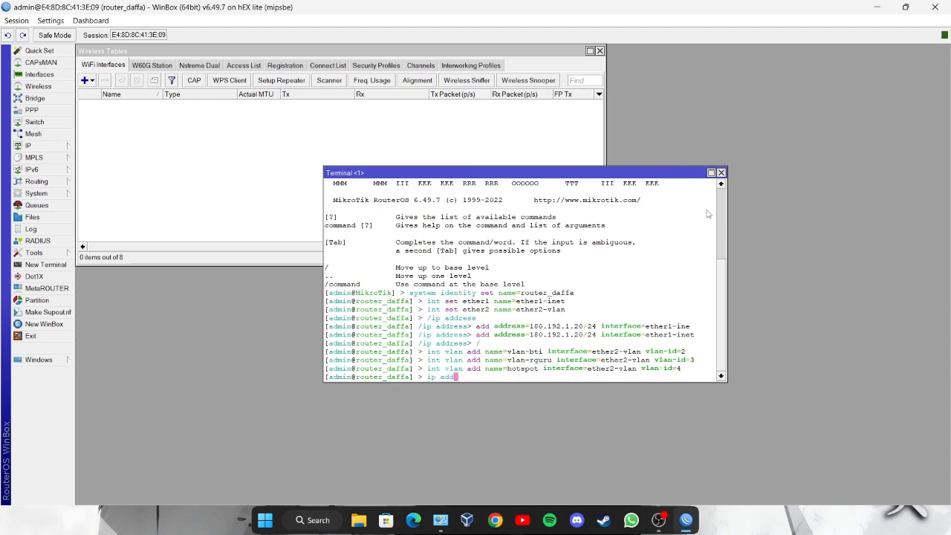
pyautogui.write('ress add address=192.168.40.1/24 itn')
pyautogui.press('BackSpace')
pyautogui.press('BackSpace')
pyautogui.write('nterface=vlan-bti')
pyautogui.press('Return')
pyautogui.press('Up')
pyautogui.press('Left')
pyautogui.press('Left')
pyautogui.press('Left')
pyautogui.press('Left')
pyautogui.press('Left')
pyautogui.press('Left')
pyautogui.press('Left')
pyautogui.press('Left')
pyautogui.press('Left')
pyautogui.press('Left')
pyautogui.press('Left')
pyautogui.press('Left')
pyautogui.press('Left')
pyautogui.press('Left')
pyautogui.press('Left')
pyautogui.press('Left')
pyautogui.press('Left')
pyautogui.press('Left')
pyautogui.press('Left')
pyautogui.press('Left')
pyautogui.press('BackSpace')
pyautogui.press('BackSpace')
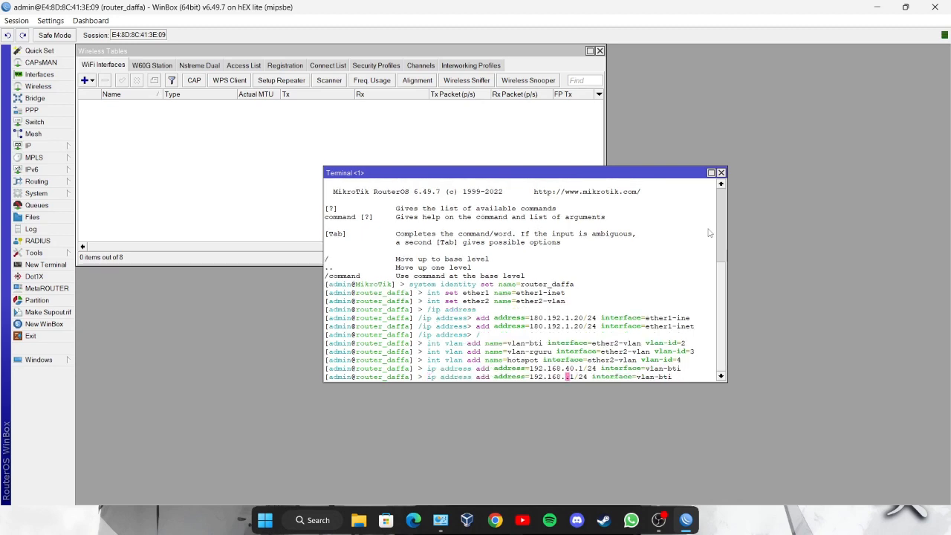
pyautogui.press('BackSpace')
pyautogui.press('BackSpace')
pyautogui.press('BackSpace')
pyautogui.write('rguru')
pyautogui.press('Return')
pyautogui.press('Up')
pyautogui.press('Left')
pyautogui.press('Left')
pyautogui.press('Left')
pyautogui.press('Left')
pyautogui.press('Left')
pyautogui.press('Left')
pyautogui.press('Left')
pyautogui.press('Left')
pyautogui.press('Left')
pyautogui.press('Left')
pyautogui.press('Left')
pyautogui.press('Left')
pyautogui.press('Left')
pyautogui.press('Left')
pyautogui.press('Left')
pyautogui.press('Left')
pyautogui.press('Left')
pyautogui.press('Left')
pyautogui.press('Left')
pyautogui.press('Left')
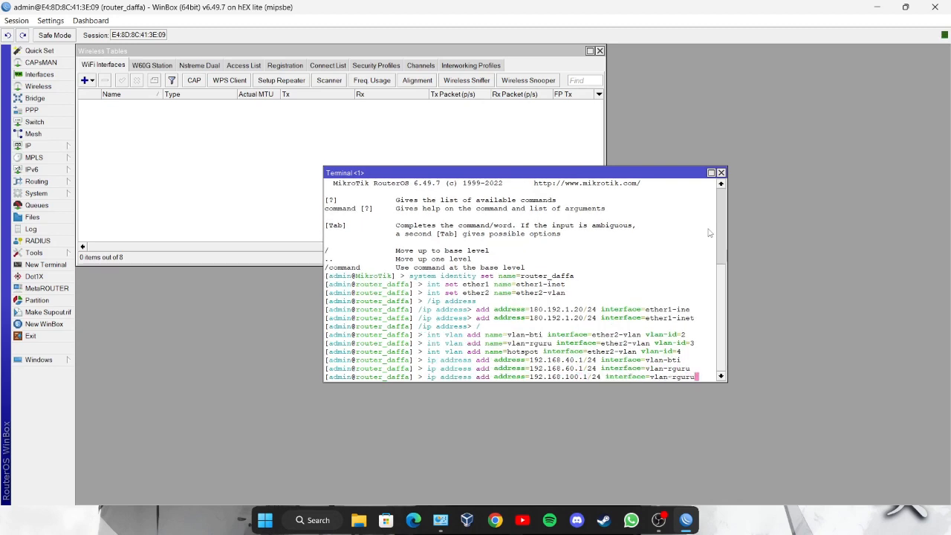
pyautogui.write('tspo')
pyautogui.press('Return')
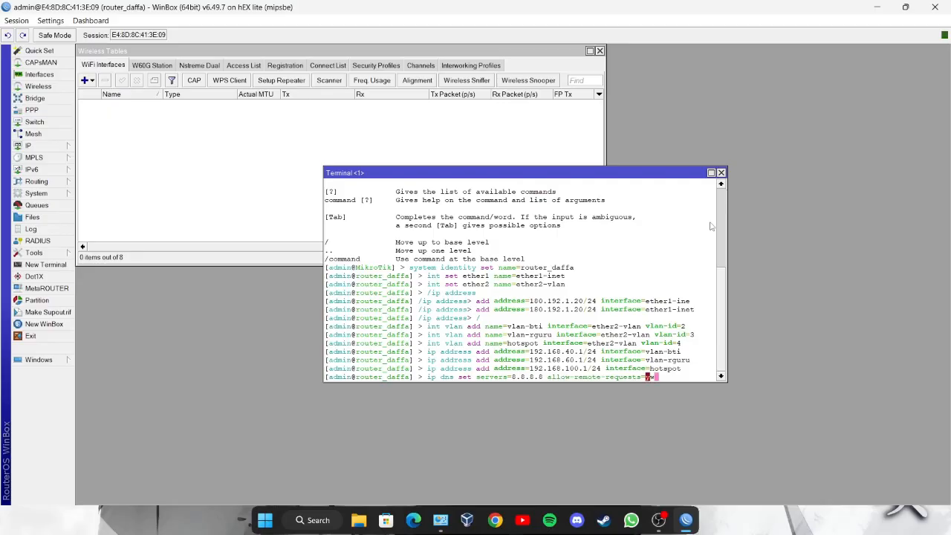
# - Set DNS server 8.8.8.8 and add a default route 0.0.0.0/0 via 180.192.1.1
pyautogui.write('ests=yes')
pyautogui.press('Return')
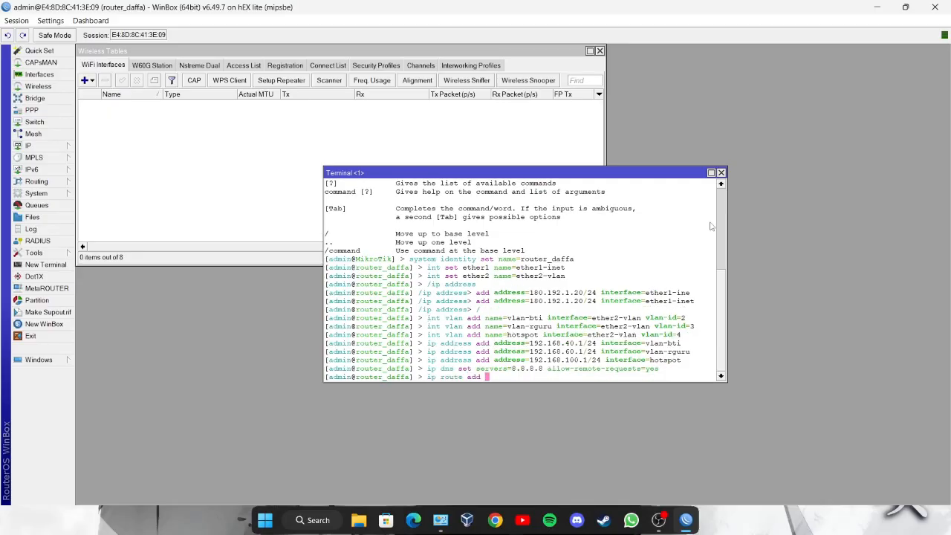
pyautogui.write('ip route add dst-address=0.0.0.0/0 gateway=180.192.1.1')
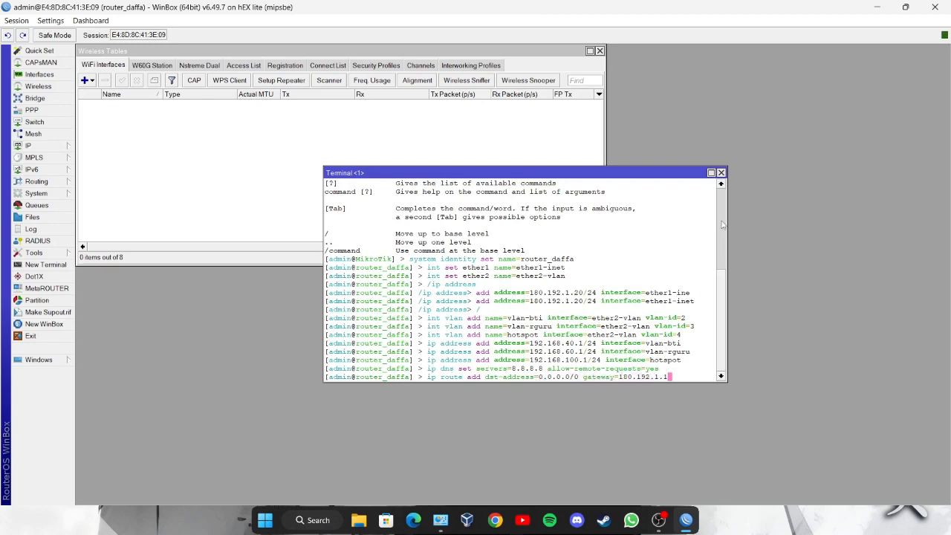
pyautogui.press('Return')
# - Add a srcnat masquerade rule with out-interface ether1-inet
pyautogui.write('ip firewall nat add ')
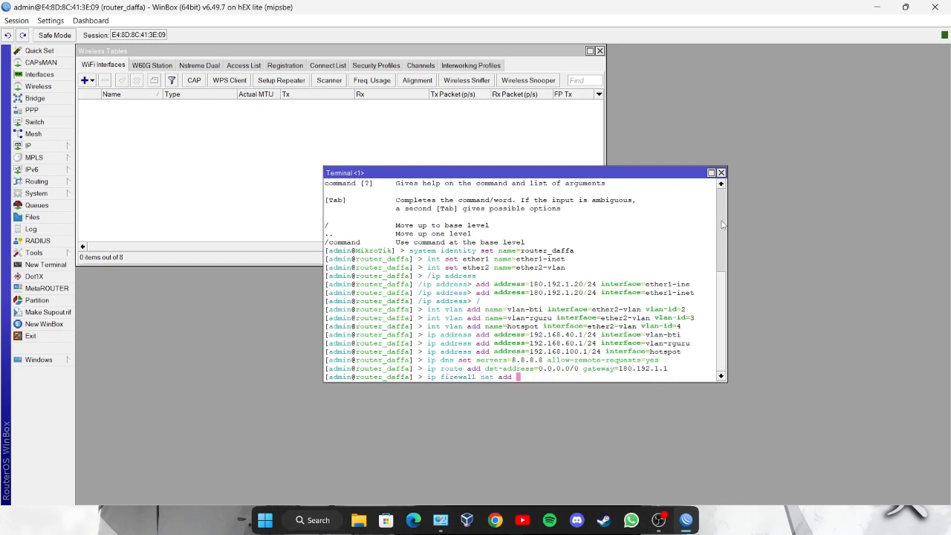
pyautogui.write('chain=srcnat action=masquerade ')
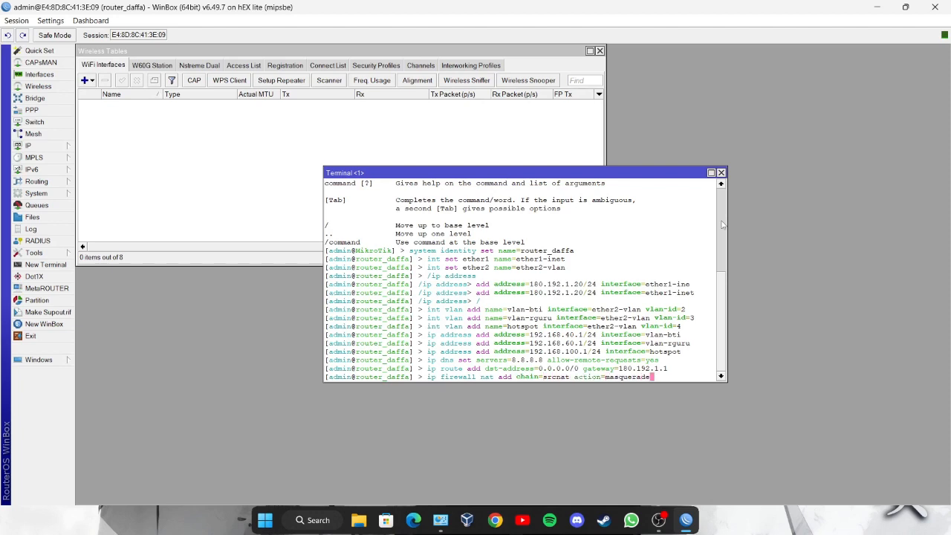
pyautogui.write('out-interface')
pyautogui.moveTo(721, 224); pyautogui.dragTo(785, 224)
pyautogui.write('=ether1-inet')
pyautogui.press('Return')
# - Run DHCP server setup on vlan-bti with gateway 192.168.40.1 and pool starting at .10
pyautogui.write('ip dhcp')
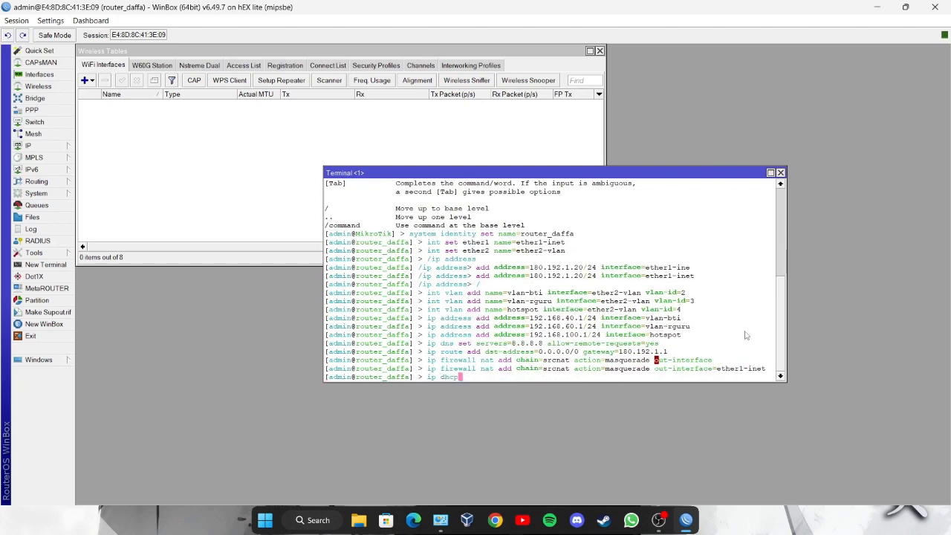
pyautogui.write(' server setup')
pyautogui.press('Return')
pyautogui.write('vlan-bti')
pyautogui.press('Return')
pyautogui.press('Return')
pyautogui.press('Return')
pyautogui.press('BackSpace')
pyautogui.press('BackSpace')
pyautogui.press('BackSpace')
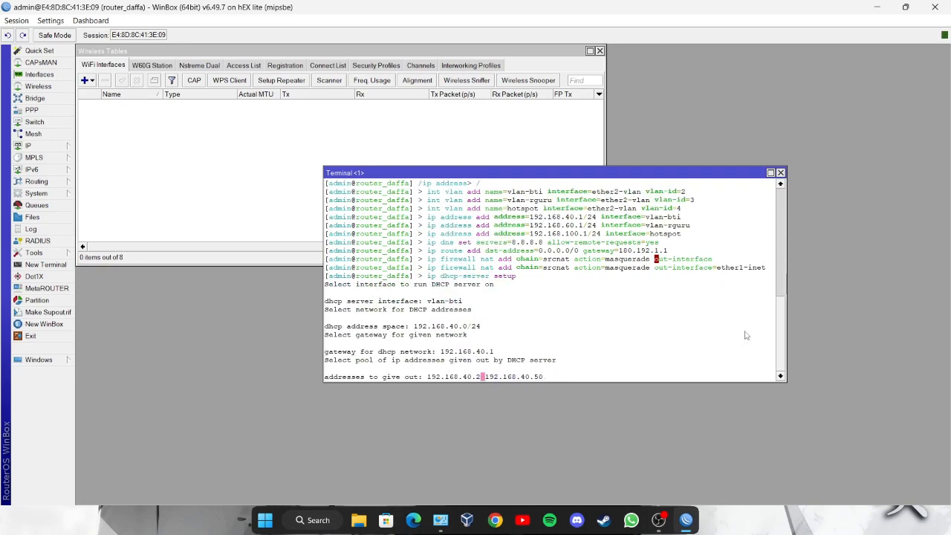
pyautogui.press('BackSpace')
pyautogui.write('10')
pyautogui.press('Return')
pyautogui.press('Return')
pyautogui.press('Return')
pyautogui.press('Return')
pyautogui.click(878, 7)
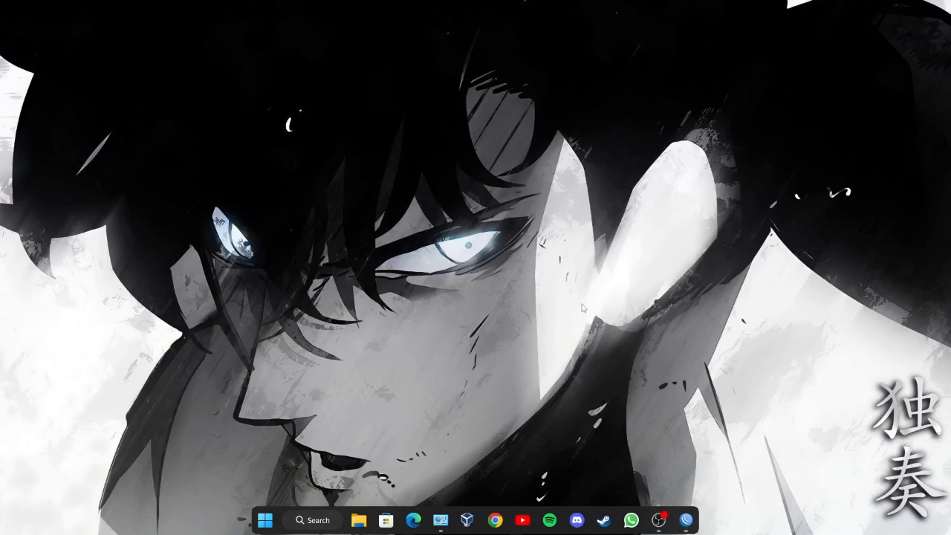
# - Ping 8.8.8.8 from the router terminal, retrying once
pyautogui.click(685, 520)
pyautogui.write('ping 8.8.8.8')
pyautogui.press('Return')
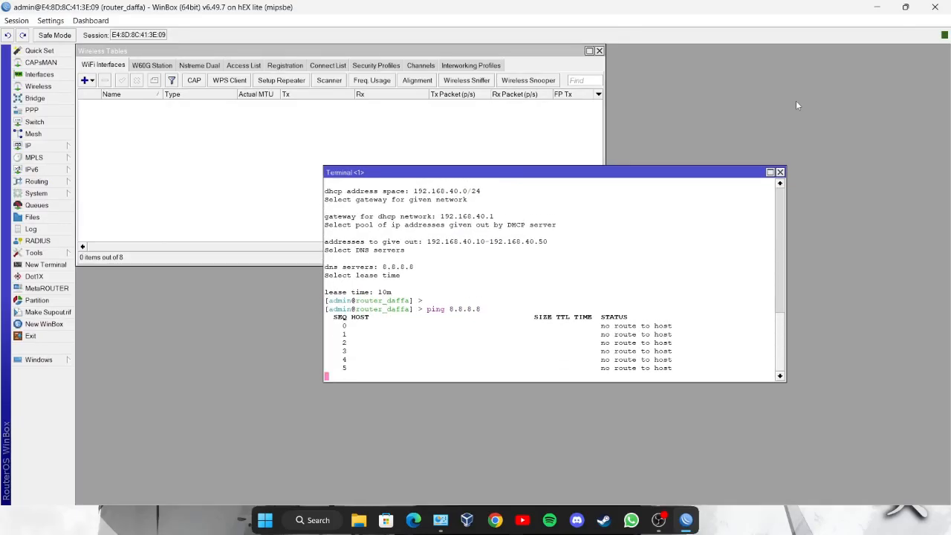
pyautogui.hotkey('ctrl', 'c')
pyautogui.press('Up')
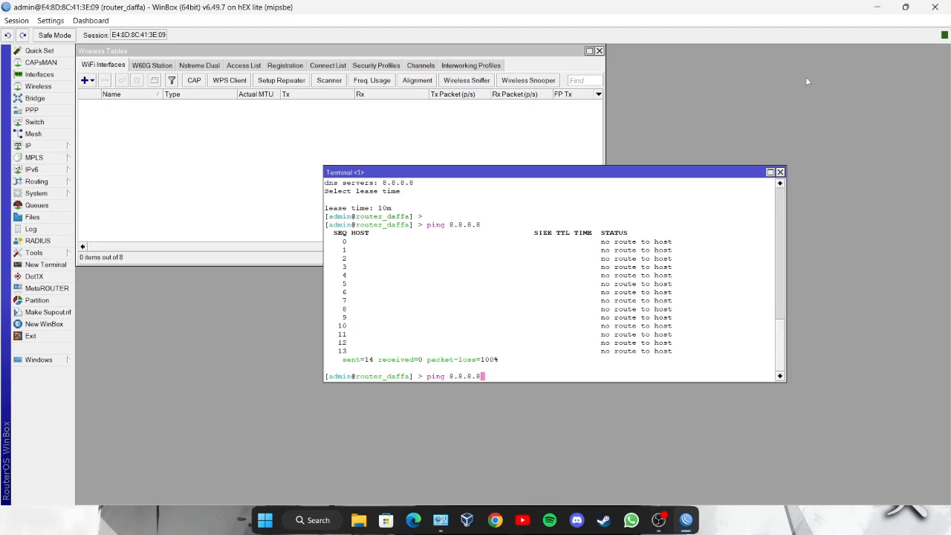
pyautogui.press('Return')
pyautogui.hotkey('ctrl', 'c')
# - Ping the VLAN gateways 192.168.40.1, 192.168.60.1 and 192.168.100.1
pyautogui.write('190.168.40.1')
pyautogui.press('Return')
pyautogui.hotkey('ctrl', 'c')
pyautogui.press('Up')
pyautogui.press('Left')
pyautogui.press('Left')
pyautogui.press('Left')
pyautogui.press('BackSpace')
pyautogui.write('6')
pyautogui.press('Return')
pyautogui.hotkey('ctrl', 'c')
pyautogui.press('Up')
pyautogui.press('Left')
pyautogui.press('Left')
pyautogui.press('Left')
pyautogui.press('BackSpace')
pyautogui.write('10')
pyautogui.press('Return')
pyautogui.hotkey('ctrl', 'c')
pyautogui.write('ping wwgoogle.com')
pyautogui.press('Left')
pyautogui.press('Left')
pyautogui.press('Left')
pyautogui.press('Left')
pyautogui.press('Left')
pyautogui.press('Left')
pyautogui.press('Left')
pyautogui.press('Left')
pyautogui.press('Left')
pyautogui.press('Left')
pyautogui.press('Left')
pyautogui.write('www.')
pyautogui.press('Return')
pyautogui.hotkey('ctrl', 'c')
pyautogui.write('ping 180.192.1.1')
pyautogui.press('Return')
pyautogui.hotkey('ctrl', 'c')
pyautogui.click(875, 7)
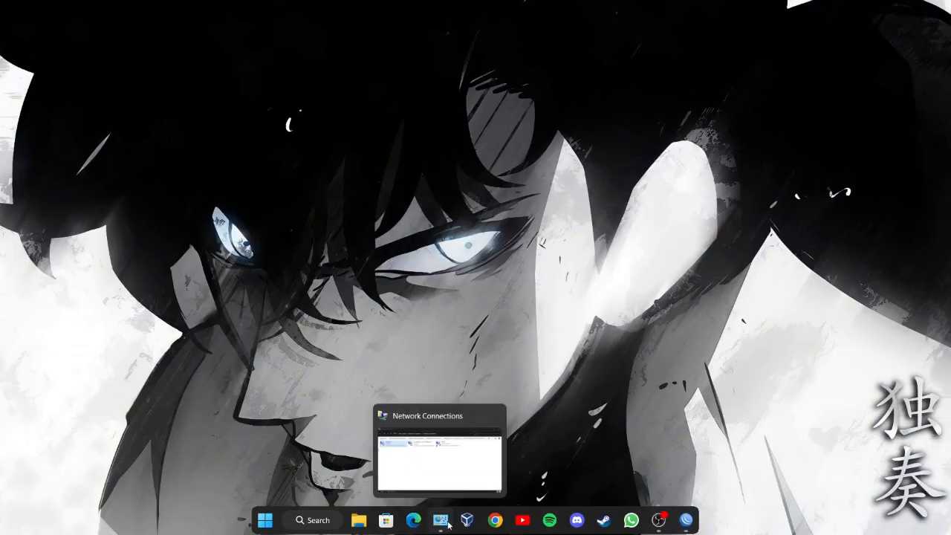
# - Give the Ethernet adapter static IPv4 10.90.90.1, mask 255.0.0.0, DNS 8.8.8.8, and close its dialogs
pyautogui.click(440, 519)
pyautogui.doubleClick(329, 205)
pyautogui.click(411, 362)
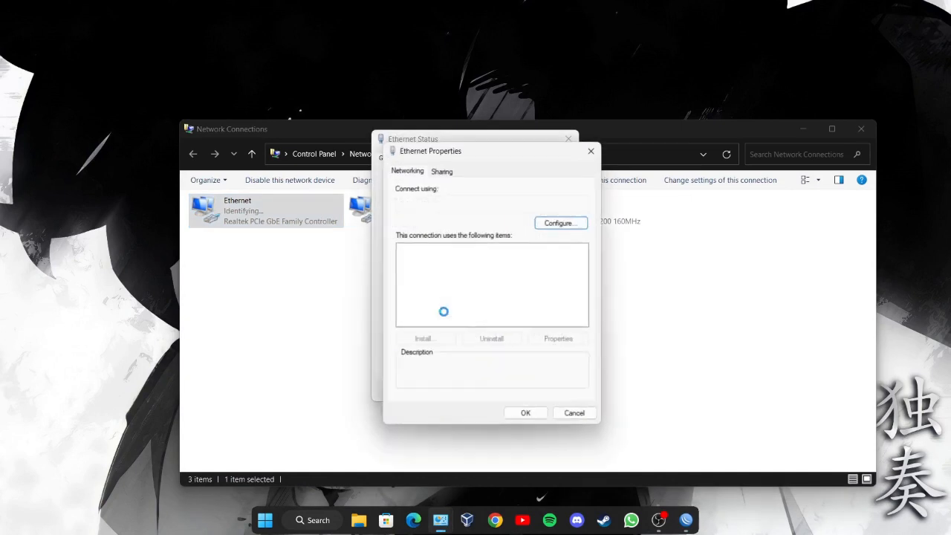
pyautogui.doubleClick(446, 291)
pyautogui.click(426, 285)
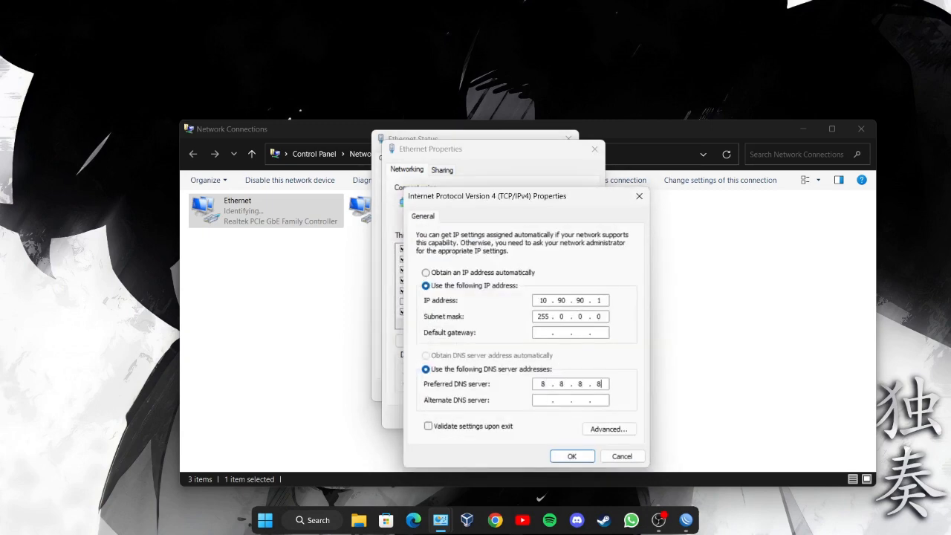
pyautogui.click(572, 456)
pyautogui.click(527, 418)
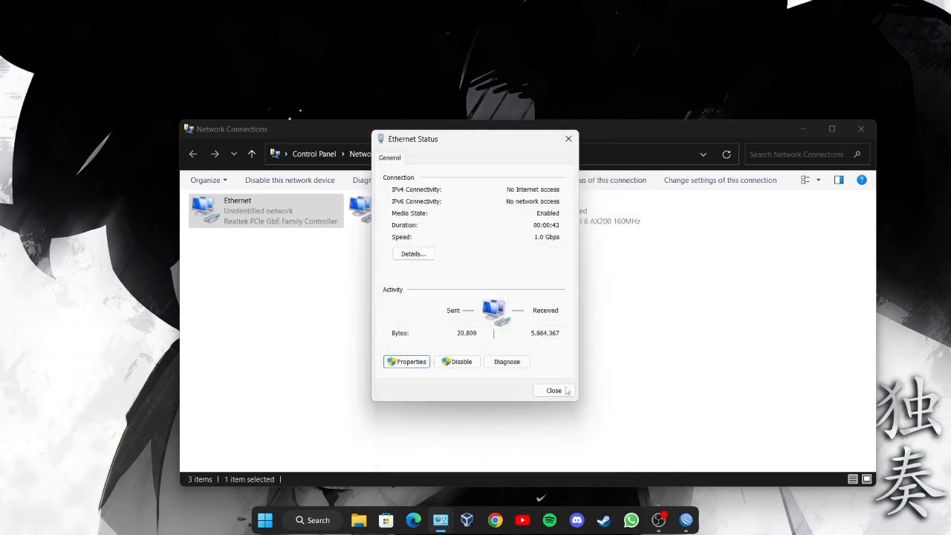
pyautogui.click(555, 390)
pyautogui.click(799, 130)
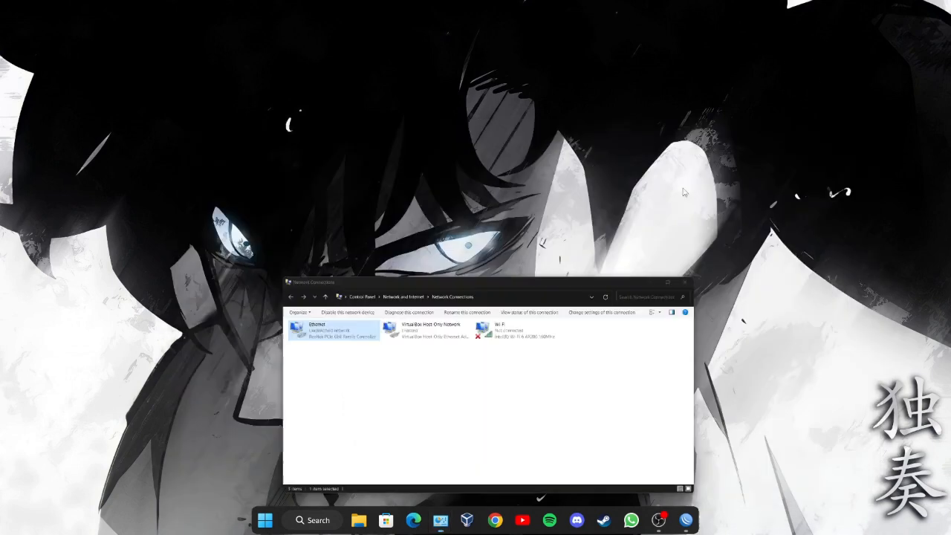
pyautogui.click(494, 520)
# - Log into the switch at 10.90.90.90 with its password and open VLAN > 802.1Q VLAN
pyautogui.write('10.90.90')
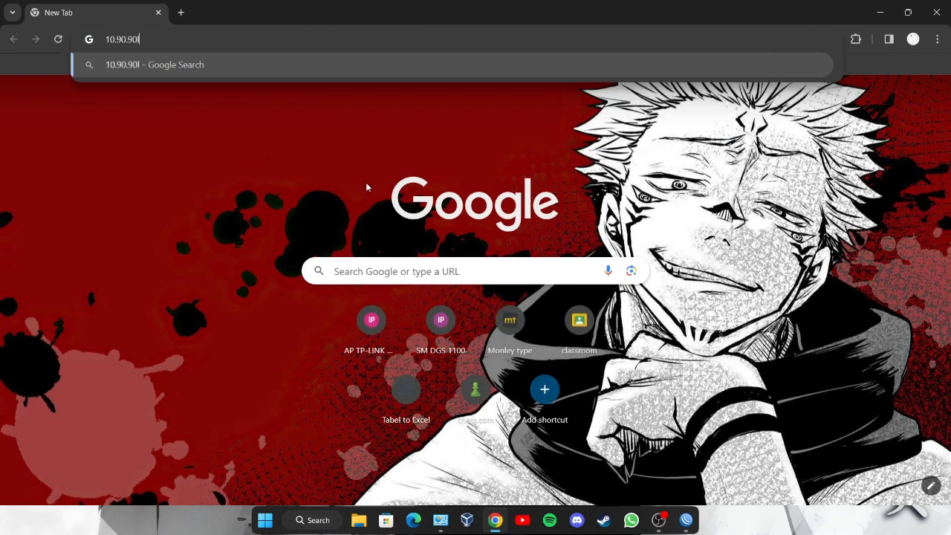
pyautogui.write('.90')
pyautogui.press('Return')
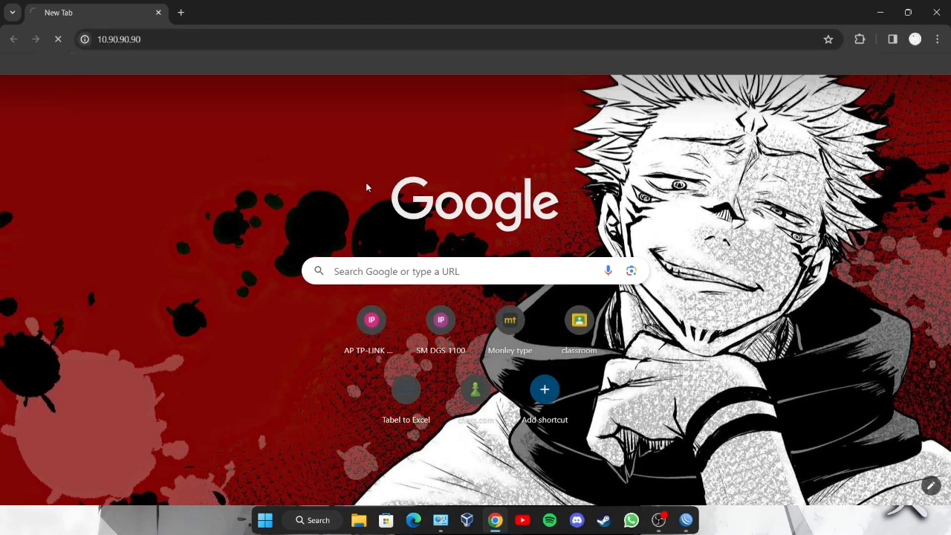
pyautogui.moveTo(441, 520)
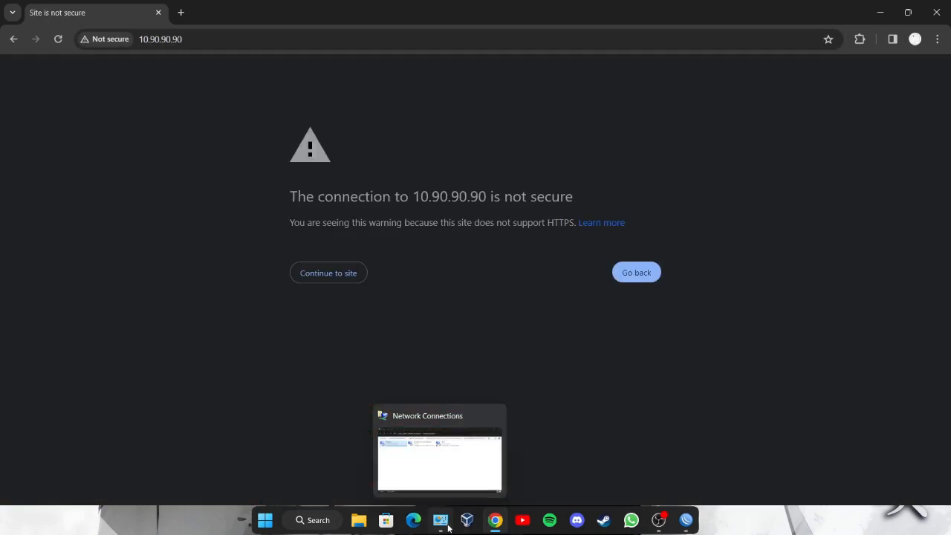
pyautogui.click(454, 466)
pyautogui.click(312, 275)
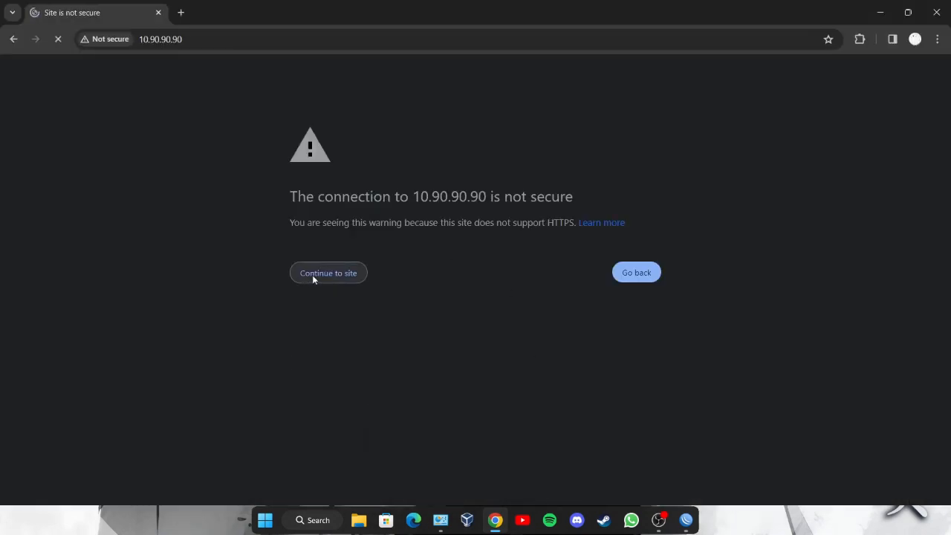
pyautogui.write('admi')
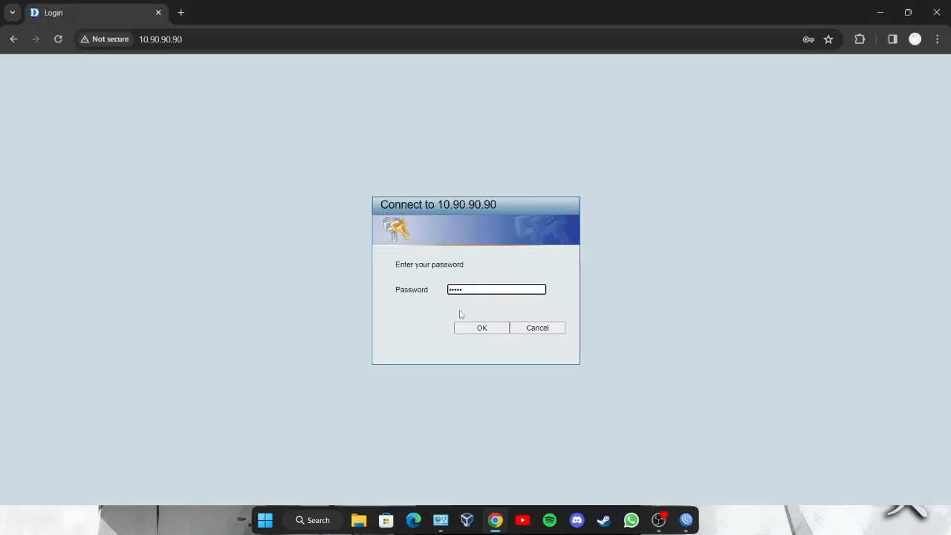
pyautogui.click(475, 329)
pyautogui.click(45, 158)
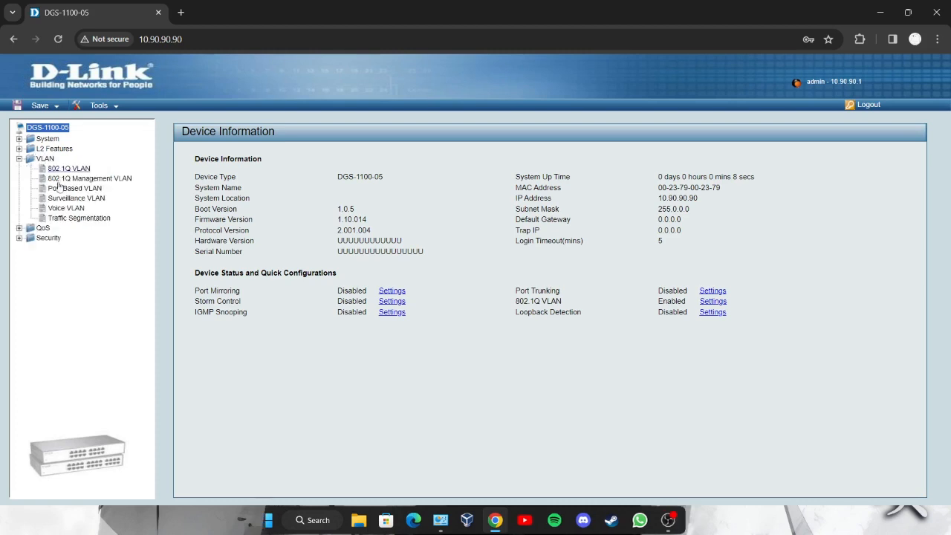
pyautogui.click(67, 170)
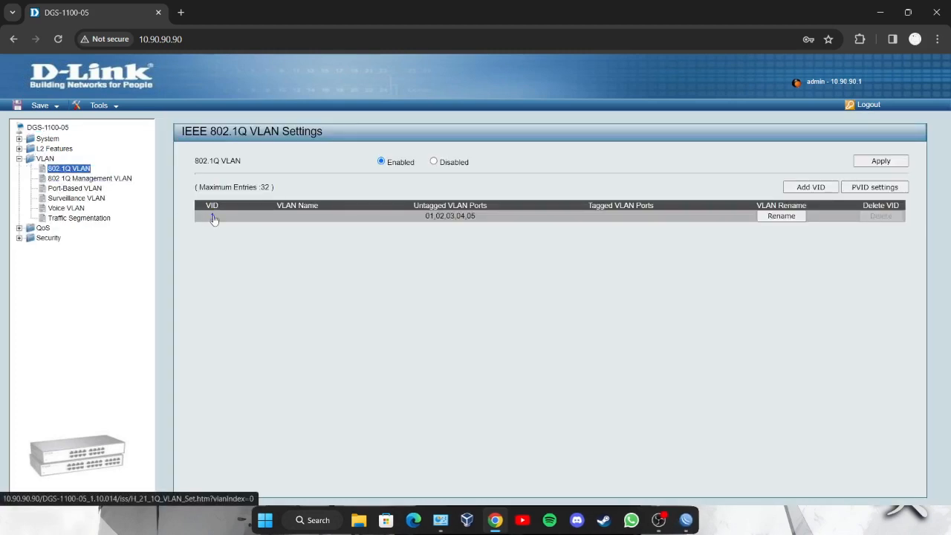
# - Add VLAN 2 named vlan-bti with ports 01 and 05 tagged
pyautogui.click(212, 216)
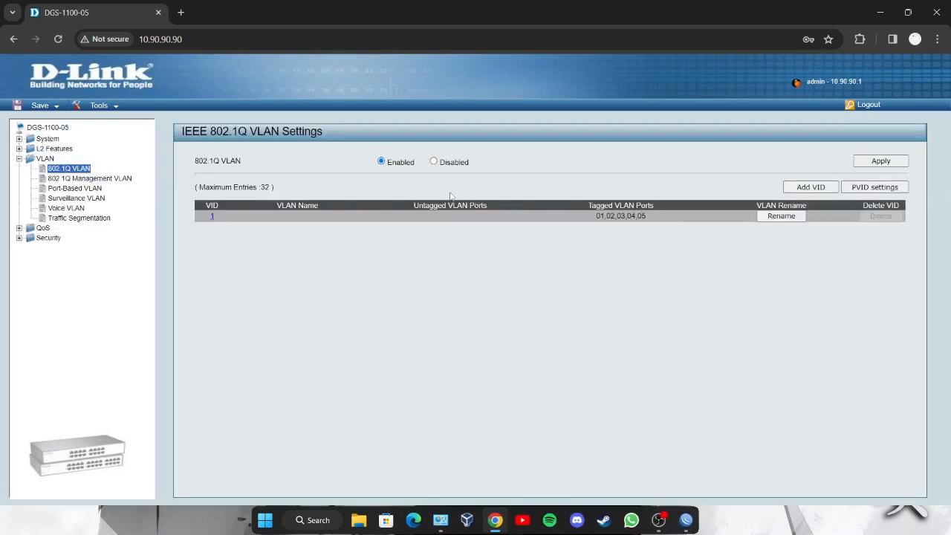
pyautogui.click(810, 187)
pyautogui.click(331, 203)
pyautogui.write('2')
pyautogui.press('Tab')
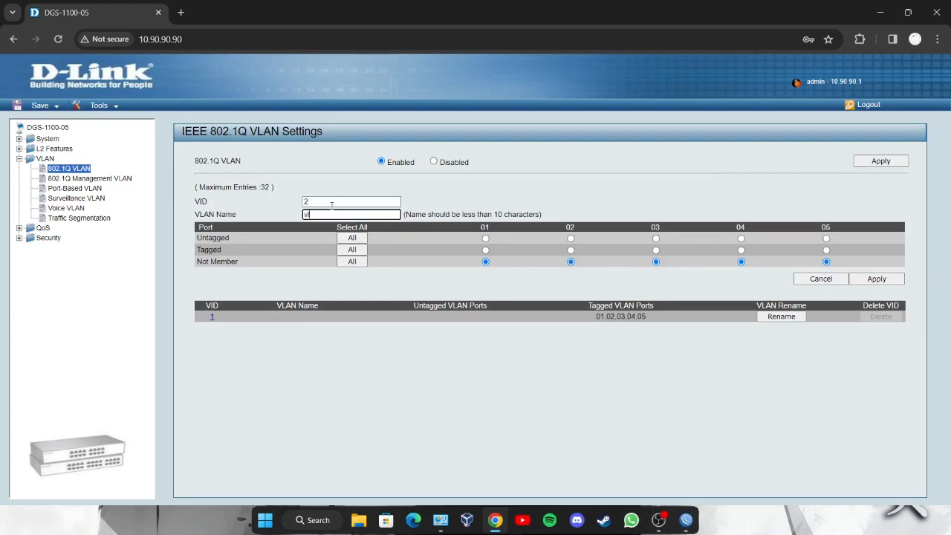
pyautogui.write('vlan-bti')
pyautogui.click(486, 251)
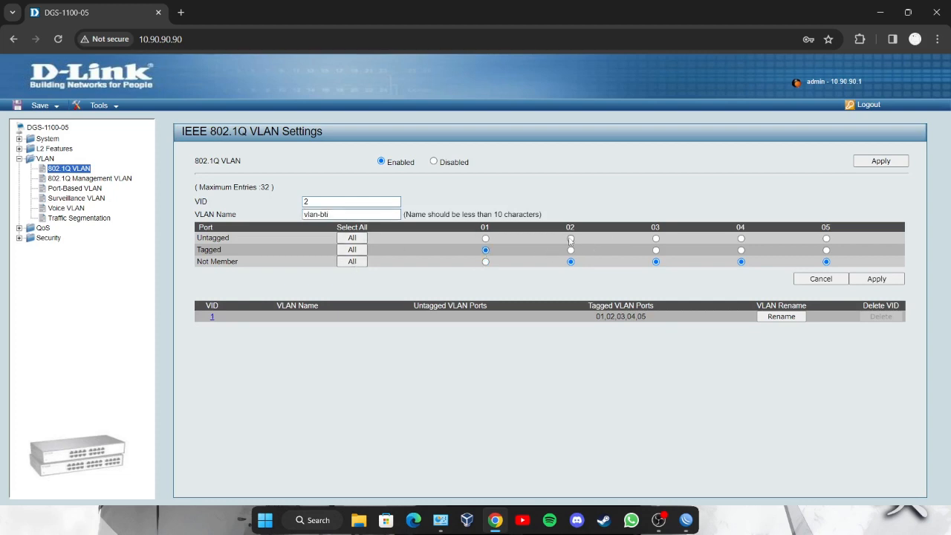
pyautogui.click(827, 250)
pyautogui.click(876, 279)
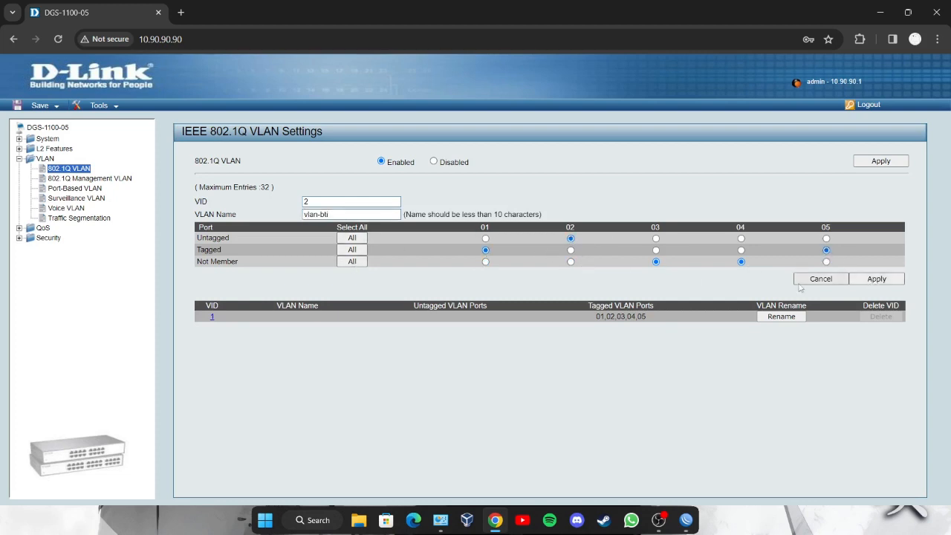
# - Add VLAN 3 named vlan-rguru with port 01 tagged
pyautogui.click(817, 190)
pyautogui.click(390, 201)
pyautogui.write('3')
pyautogui.press('Tab')
pyautogui.write('vala')
pyautogui.press('BackSpace')
pyautogui.press('BackSpace')
pyautogui.press('BackSpace')
pyautogui.write('lan-rguru')
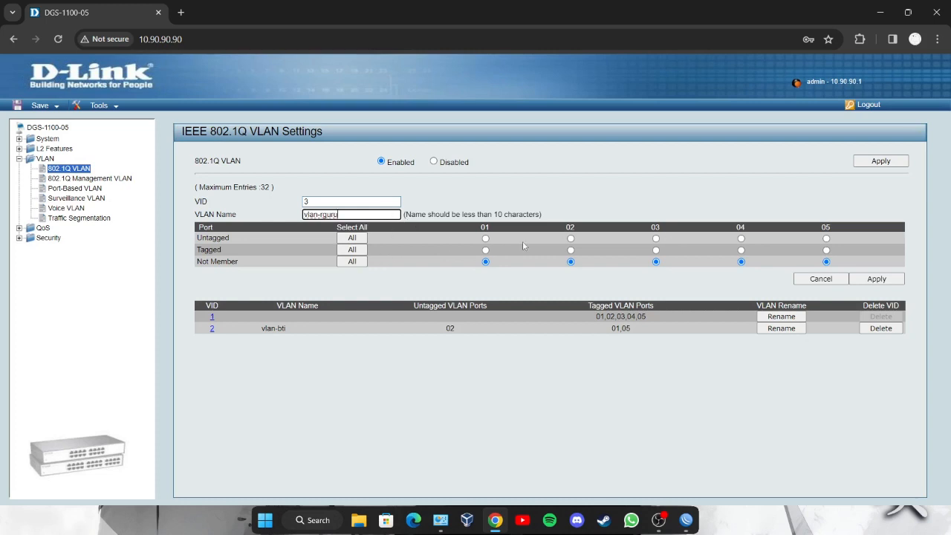
pyautogui.click(485, 250)
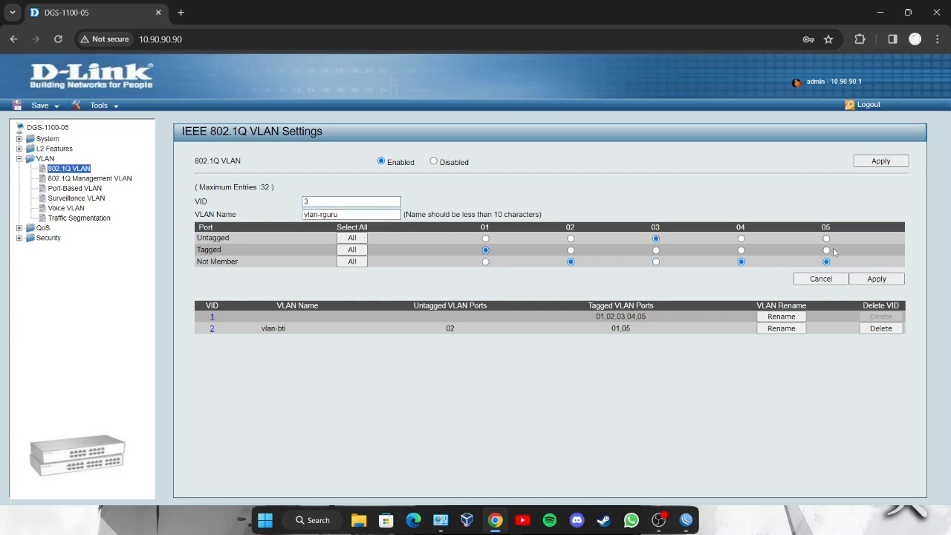
pyautogui.click(877, 279)
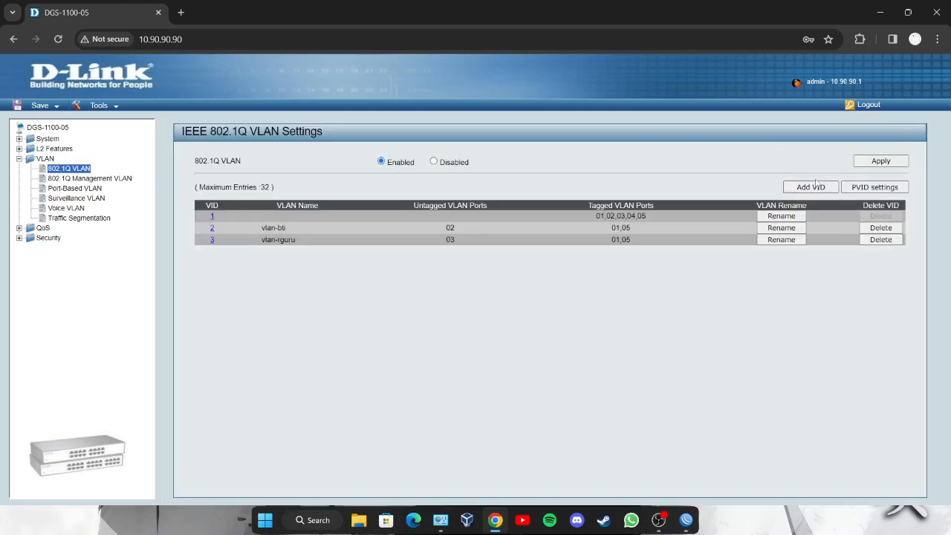
# - Add VLAN 4 named hotspot
pyautogui.click(816, 186)
pyautogui.click(357, 202)
pyautogui.write('4')
pyautogui.click(350, 214)
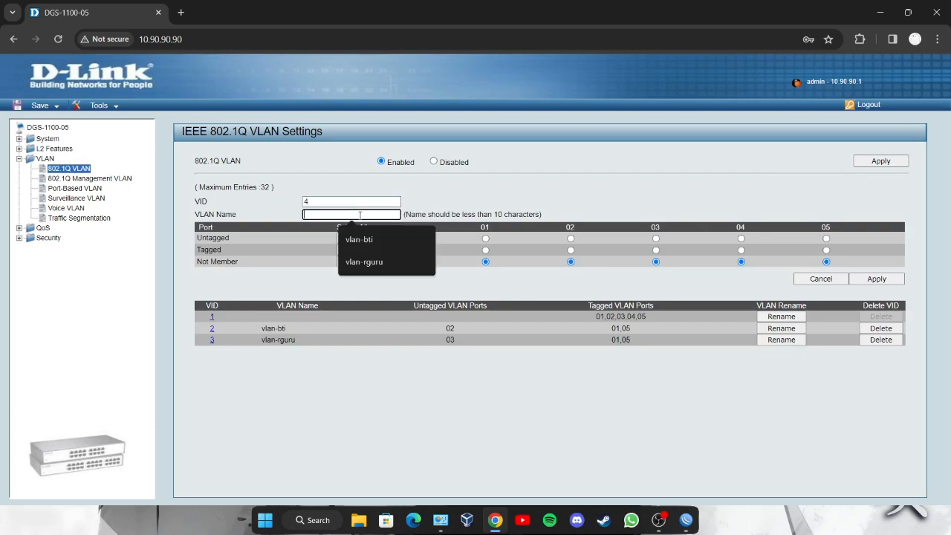
pyautogui.write('hotspot')
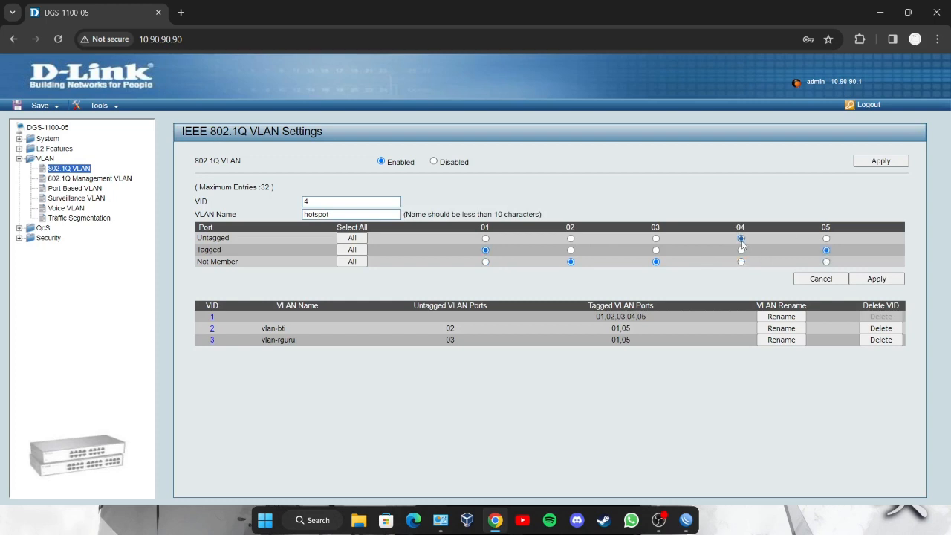
pyautogui.click(877, 278)
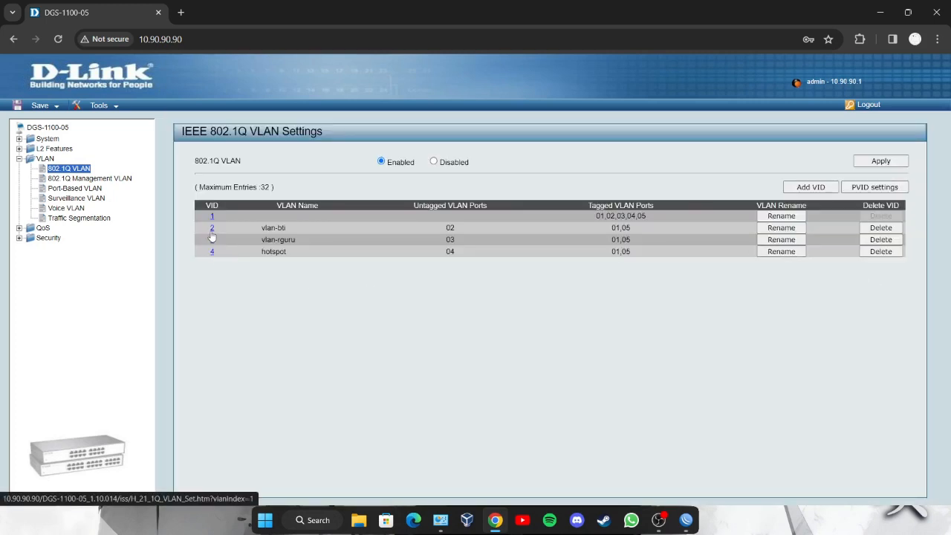
pyautogui.click(212, 229)
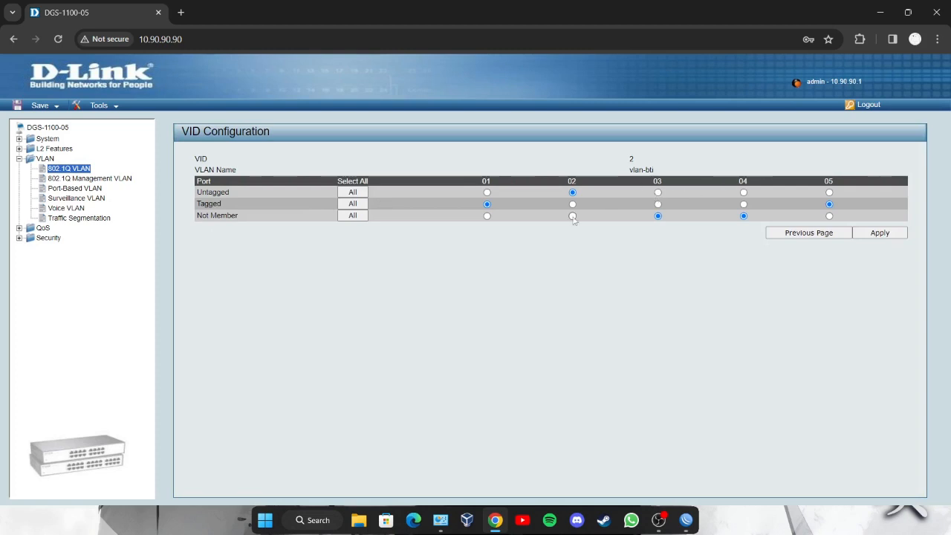
# - Delete VLAN 2 vlan-bti from the 802.1Q VLAN list
pyautogui.click(818, 233)
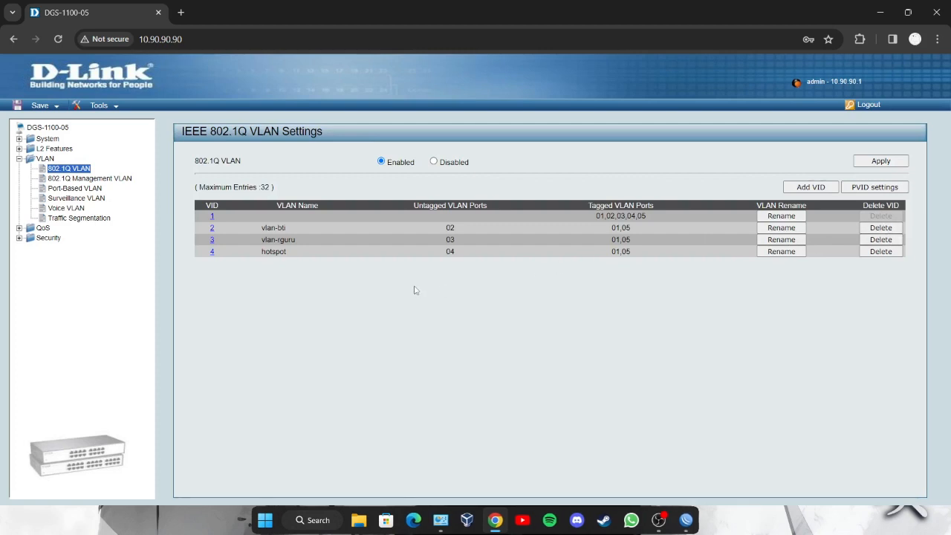
pyautogui.click(881, 227)
pyautogui.click(561, 326)
# - Make port 02 untagged in vlan-rguru and remove port 03 from it
pyautogui.click(211, 227)
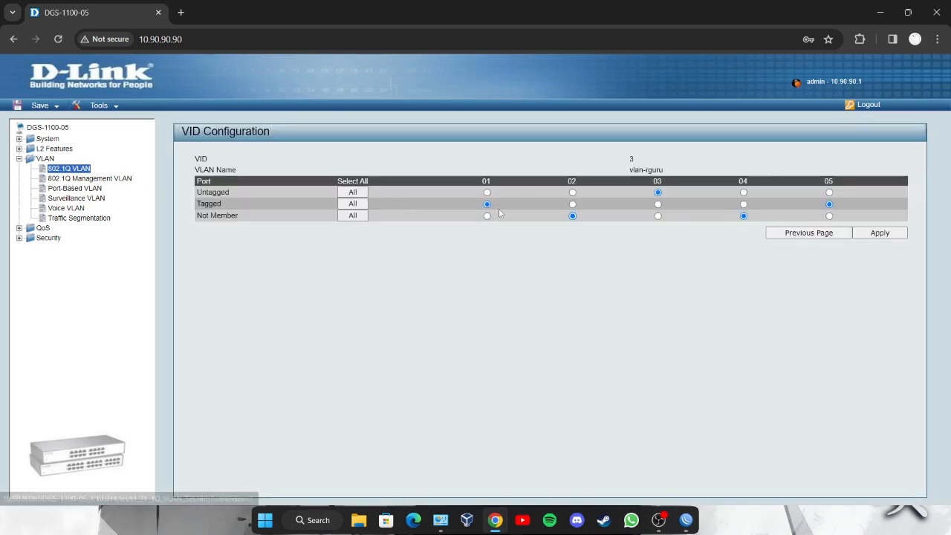
pyautogui.click(572, 192)
pyautogui.click(658, 215)
pyautogui.click(880, 233)
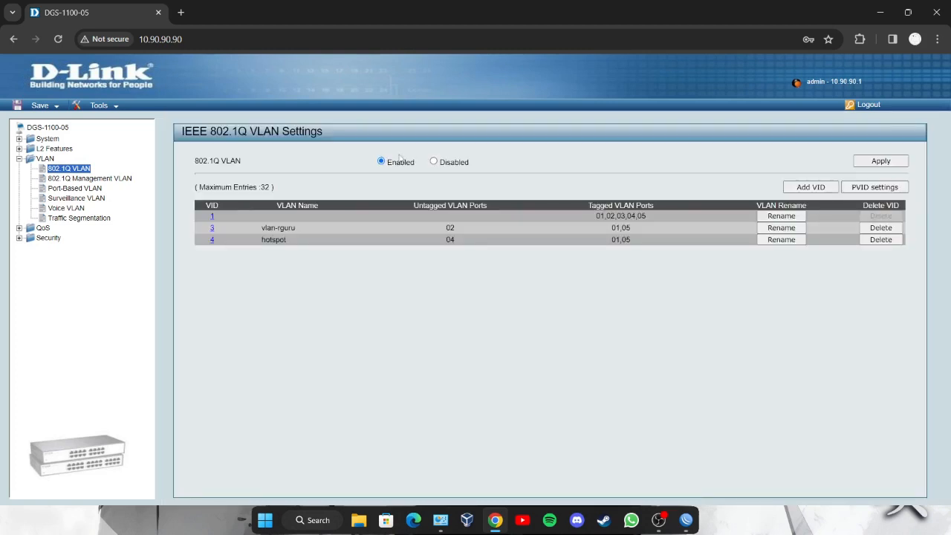
# - Recreate VLAN 2 vlan-bti with only ports 01 and 05 tagged
pyautogui.click(350, 201)
pyautogui.write('2')
pyautogui.press('Tab')
pyautogui.write('vlan-bti')
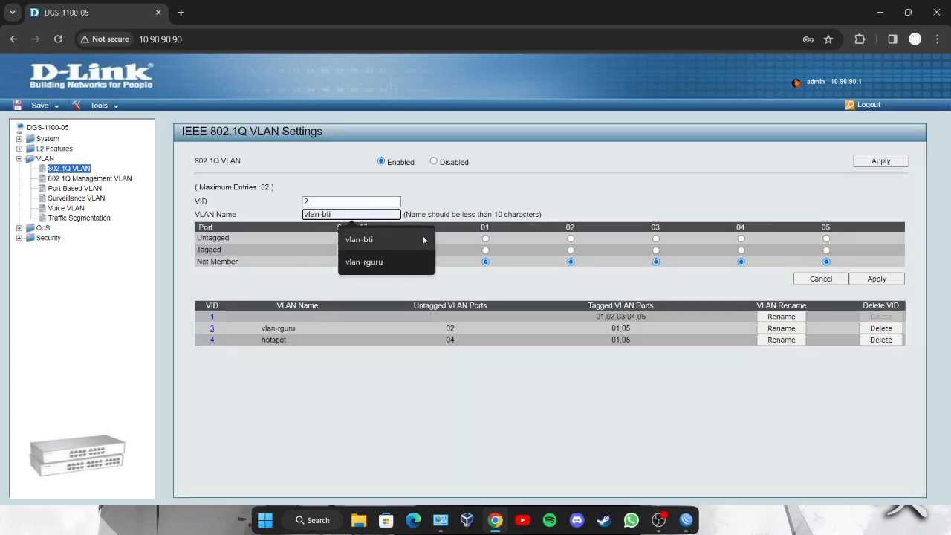
pyautogui.click(422, 240)
pyautogui.click(486, 250)
pyautogui.click(655, 238)
pyautogui.click(826, 251)
pyautogui.click(655, 261)
pyautogui.click(877, 279)
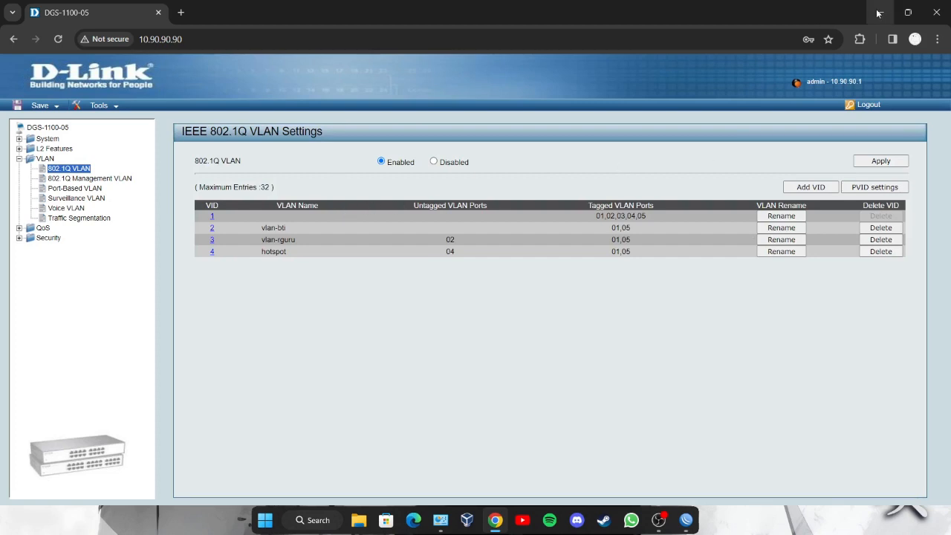
pyautogui.click(442, 518)
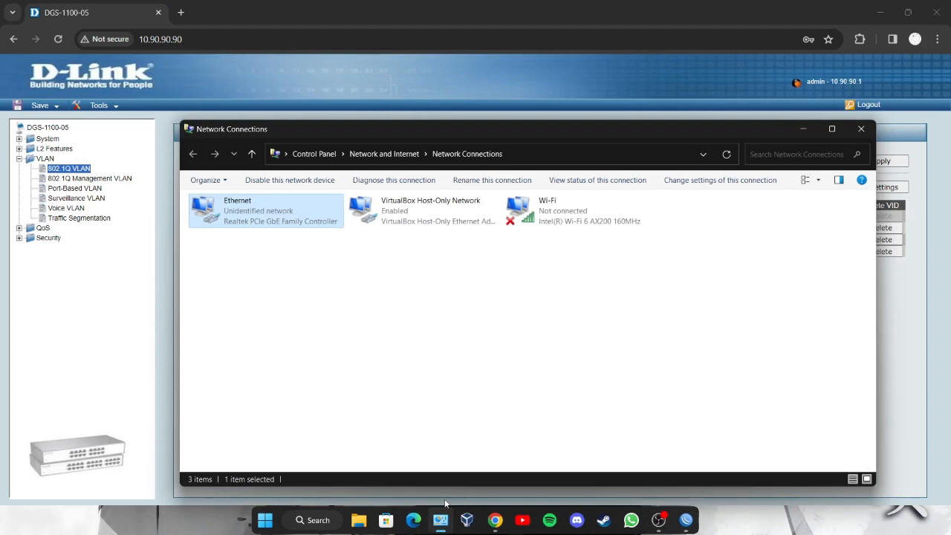
# - Check the Ethernet connection status in Network Connections
pyautogui.doubleClick(281, 226)
pyautogui.click(561, 139)
pyautogui.click(803, 129)
# - Save the switch configuration to NV_RAM via Save Configuration
pyautogui.click(39, 105)
pyautogui.click(46, 117)
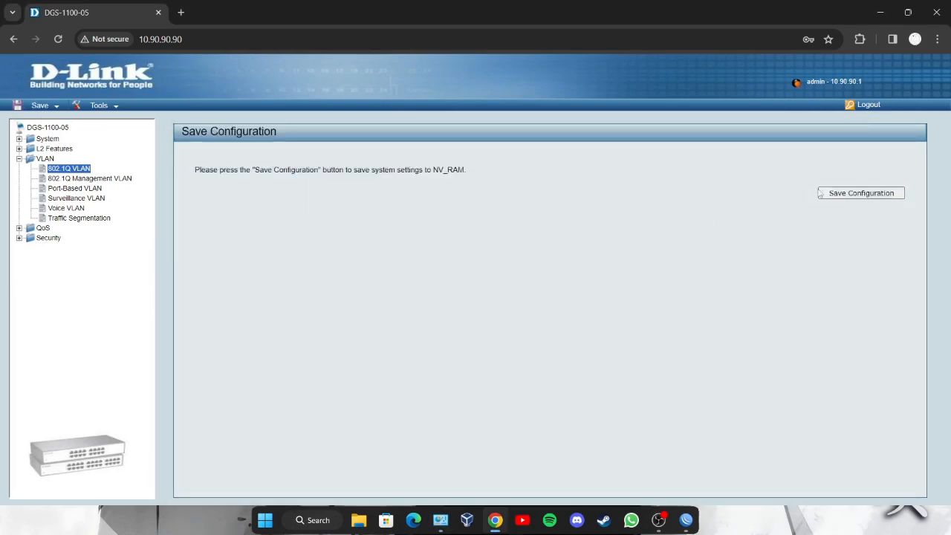
pyautogui.click(847, 192)
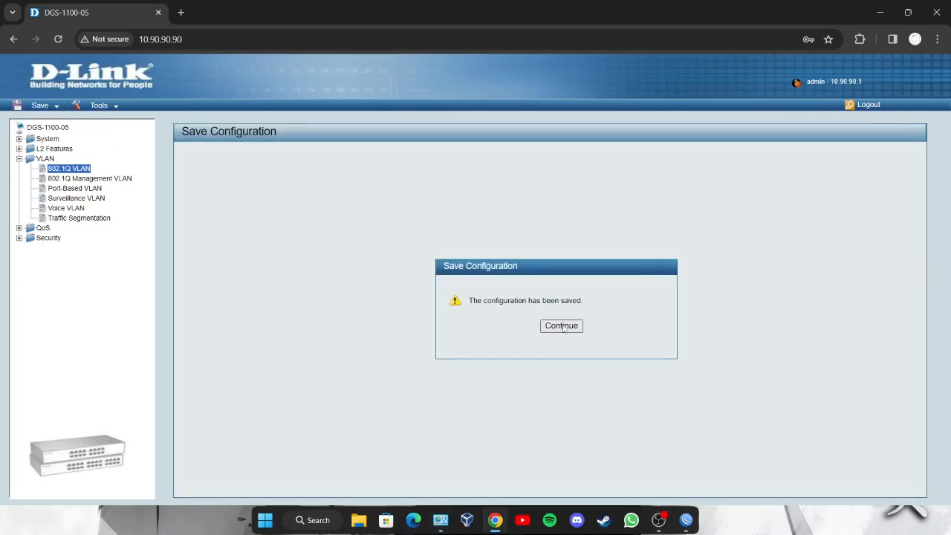
pyautogui.click(562, 326)
pyautogui.click(861, 194)
pyautogui.click(563, 327)
pyautogui.click(443, 519)
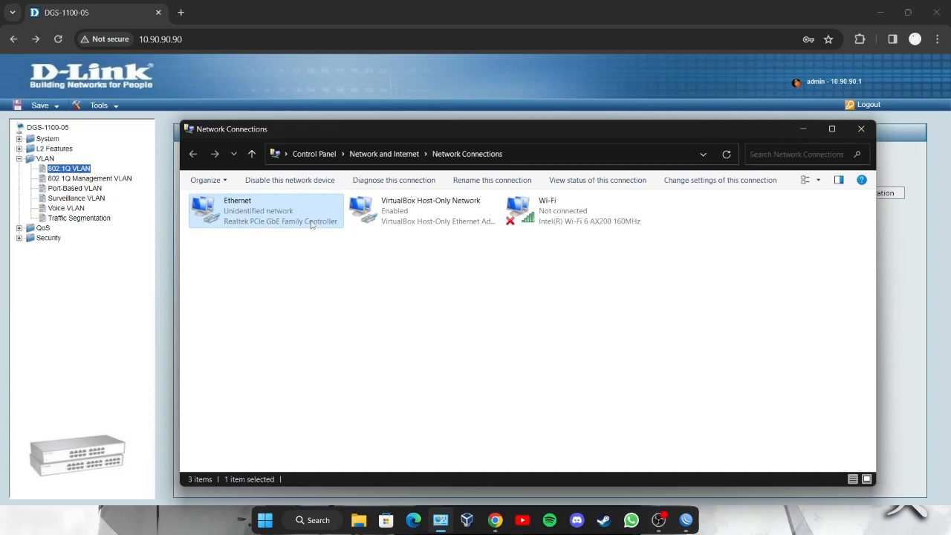
# - Set Ethernet IPv4 to static 192.168.60.6, mask 255.255.255.0, gateway 192.168.60.1
pyautogui.doubleClick(311, 222)
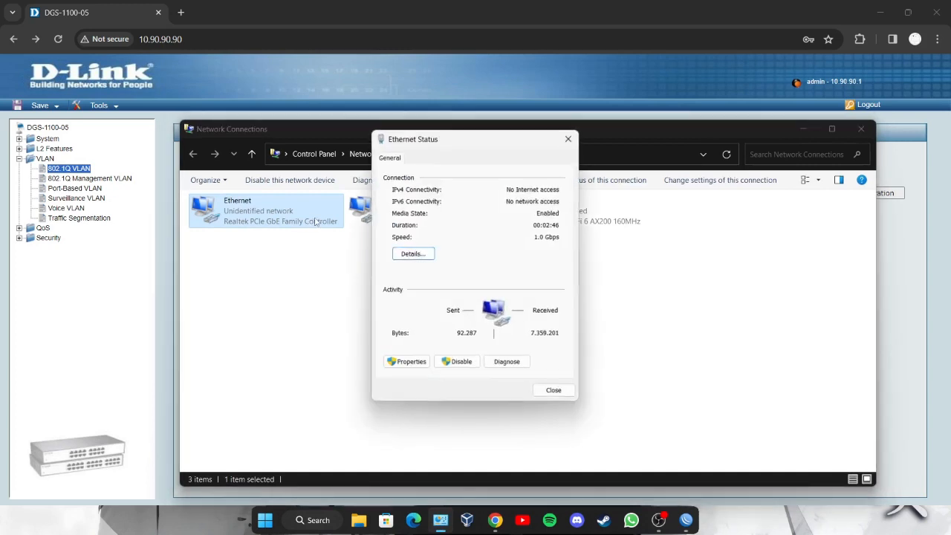
pyautogui.click(405, 362)
pyautogui.doubleClick(461, 295)
pyautogui.click(427, 273)
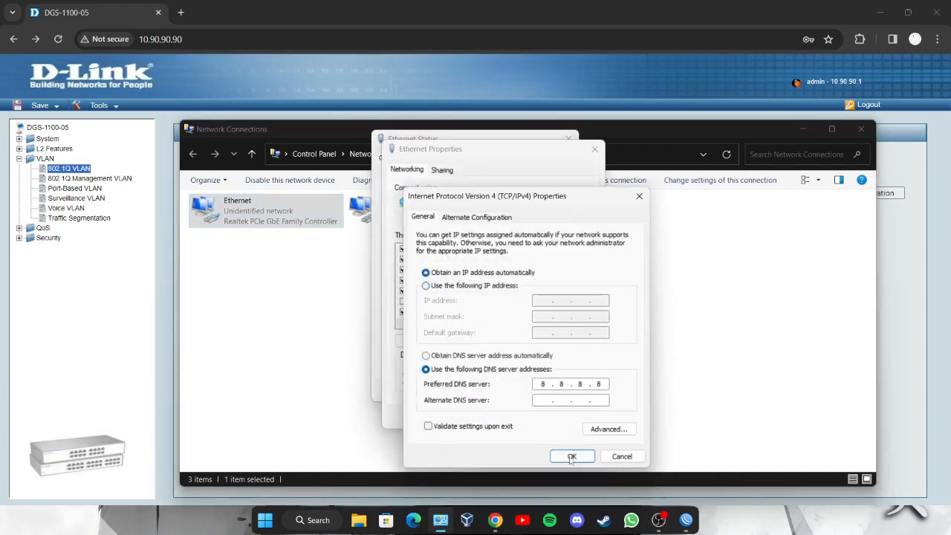
pyautogui.click(426, 286)
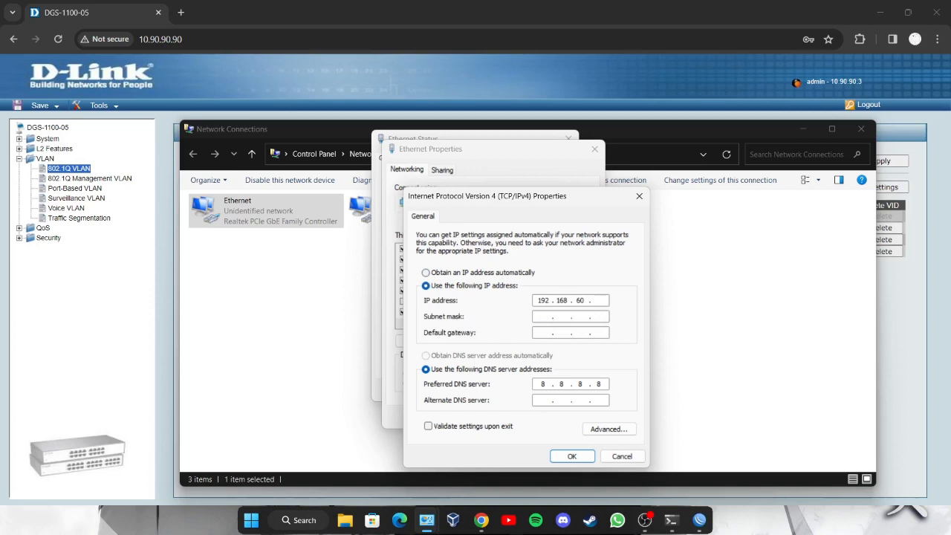
pyautogui.press('Tab')
pyautogui.press('Tab')
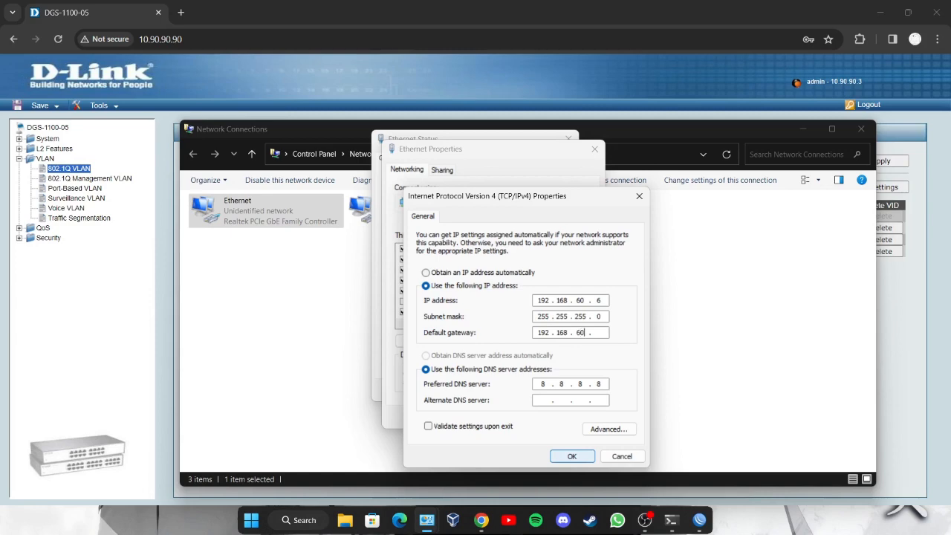
pyautogui.click(577, 457)
pyautogui.click(523, 317)
pyautogui.click(524, 415)
pyautogui.click(569, 137)
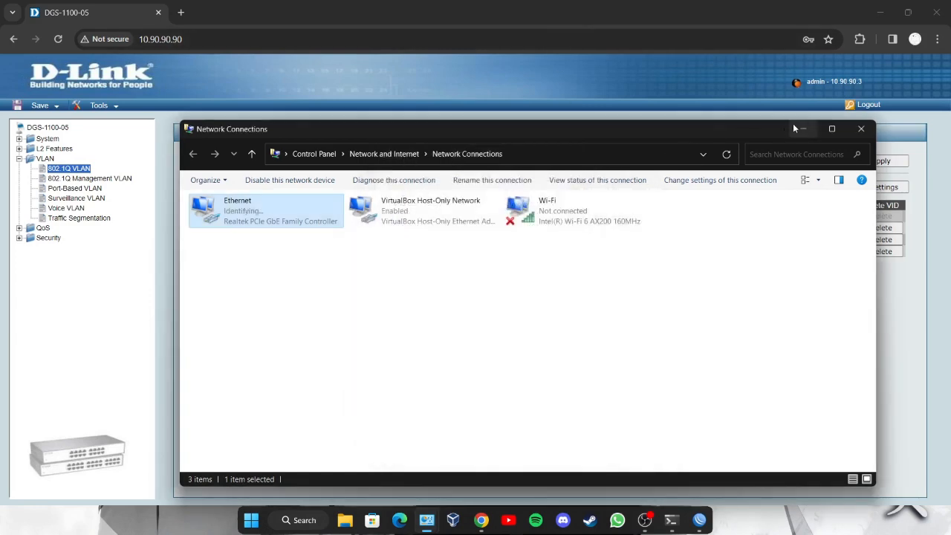
pyautogui.click(671, 520)
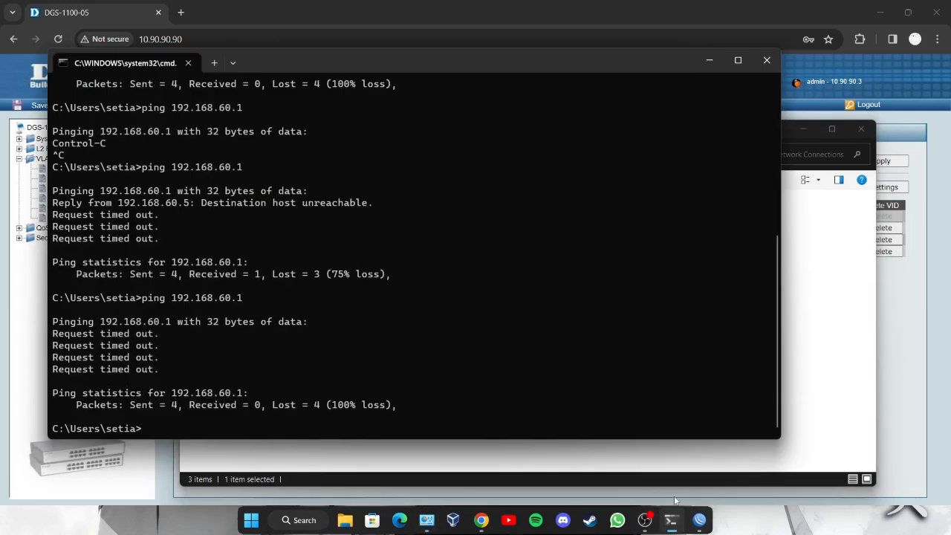
# - Ping 192.168.60.1 and 192.168.40.1
pyautogui.press('Up')
pyautogui.press('Return')
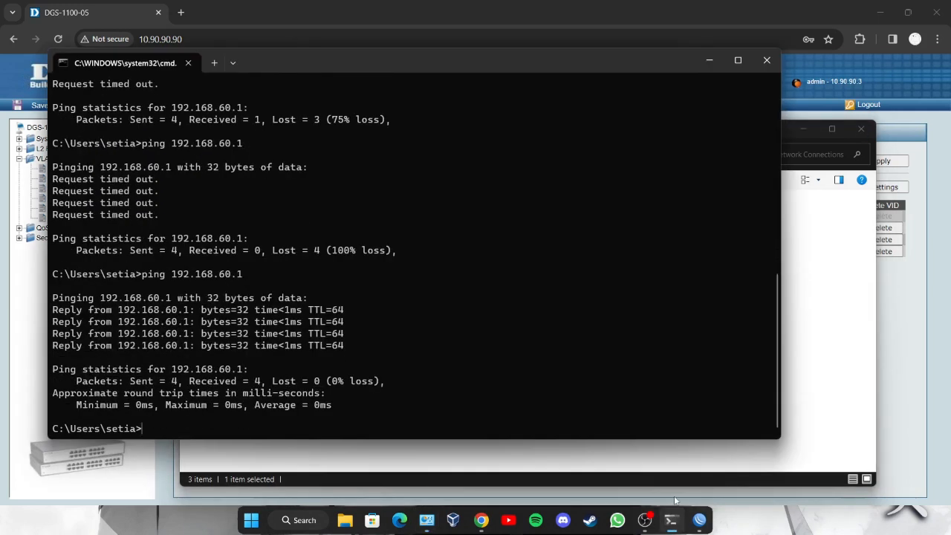
pyautogui.press('Up')
pyautogui.press('BackSpace')
pyautogui.write('40.1')
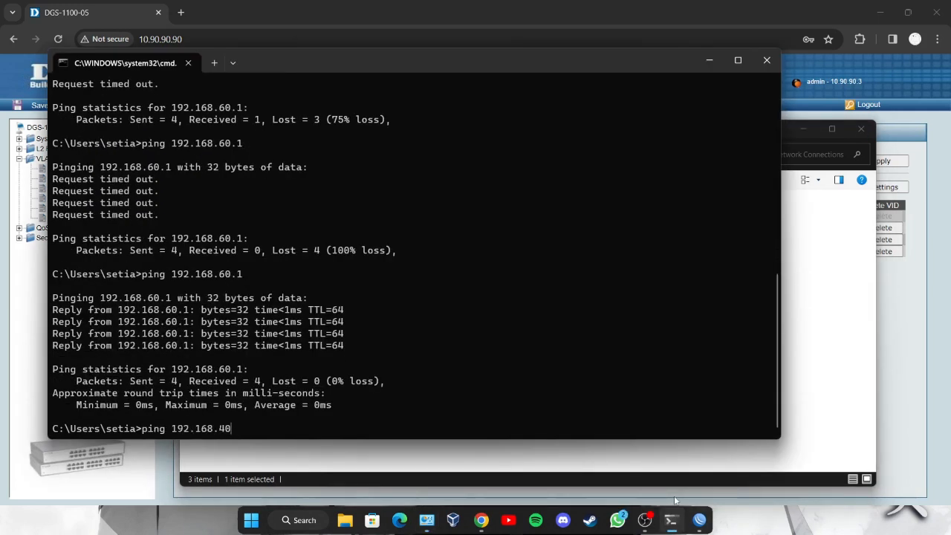
pyautogui.press('Return')
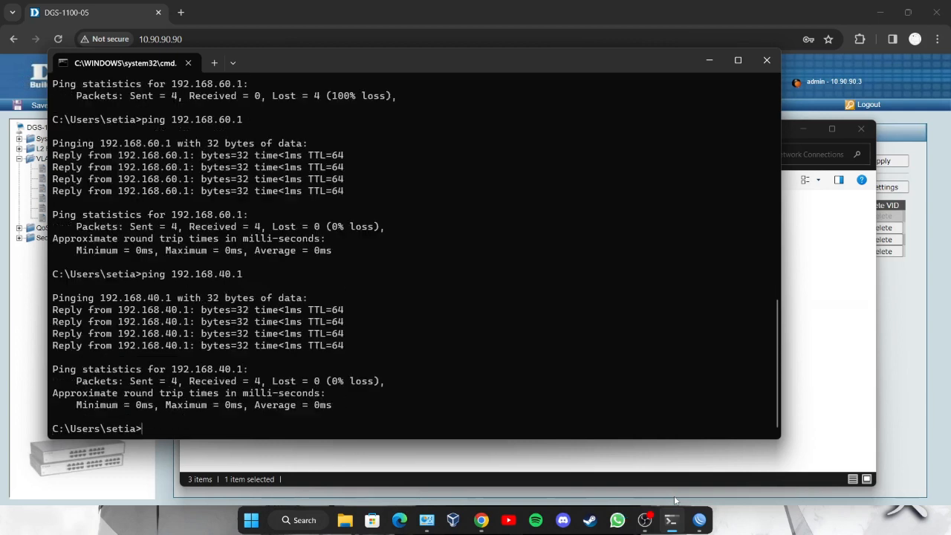
# - Ping 8.8.8.8 and 180.192.1.1
pyautogui.press('Up')
pyautogui.press('BackSpace')
pyautogui.press('BackSpace')
pyautogui.press('BackSpace')
pyautogui.press('BackSpace')
pyautogui.press('BackSpace')
pyautogui.press('BackSpace')
pyautogui.press('BackSpace')
pyautogui.press('BackSpace')
pyautogui.press('BackSpace')
pyautogui.press('BackSpace')
pyautogui.press('BackSpace')
pyautogui.press('BackSpace')
pyautogui.press('BackSpace')
pyautogui.press('BackSpace')
pyautogui.press('BackSpace')
pyautogui.write('8.8.8')
pyautogui.press('Return')
pyautogui.press('Up')
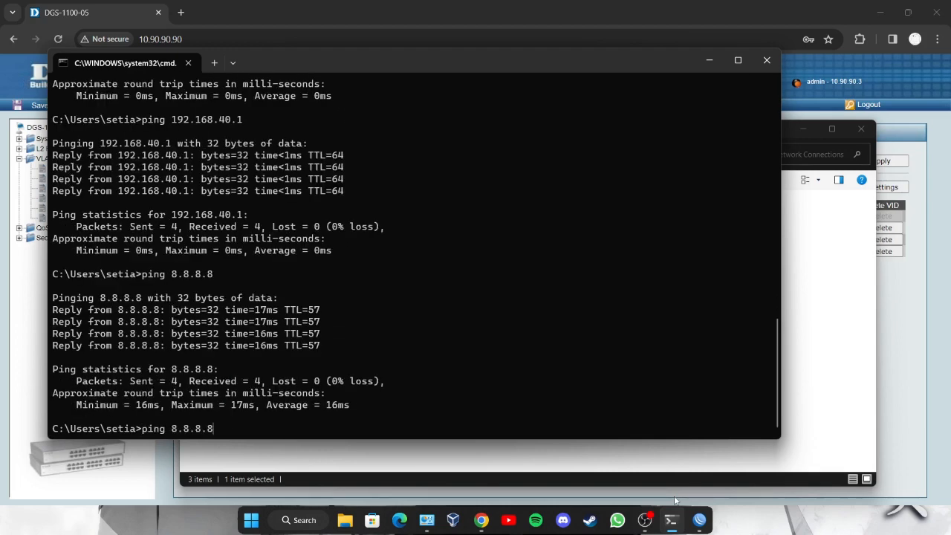
pyautogui.press('BackSpace')
pyautogui.press('BackSpace')
pyautogui.press('BackSpace')
pyautogui.press('BackSpace')
pyautogui.press('BackSpace')
pyautogui.press('BackSpace')
pyautogui.write('180')
pyautogui.press('Return')
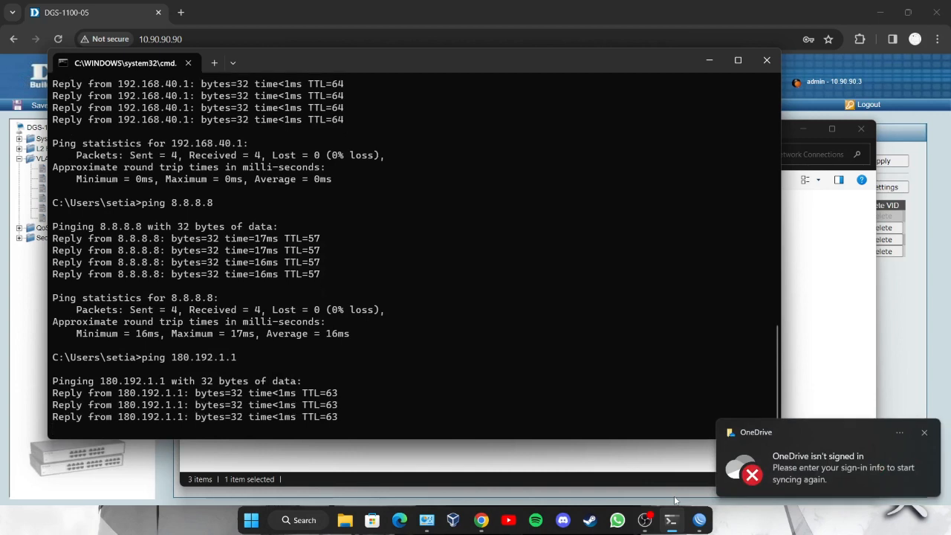
# - Ping google.com, then minimize Command Prompt and Network Connections
pyautogui.write('ping google.com')
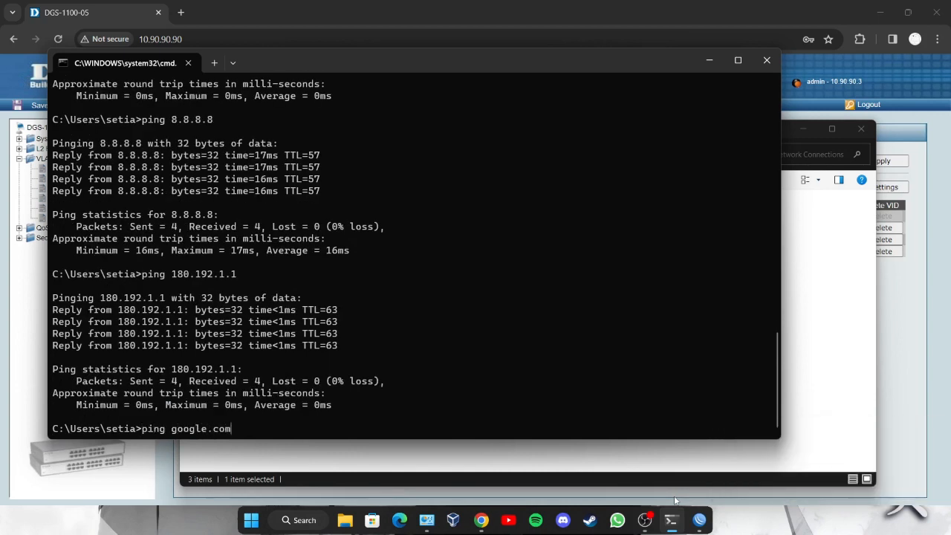
pyautogui.press('Return')
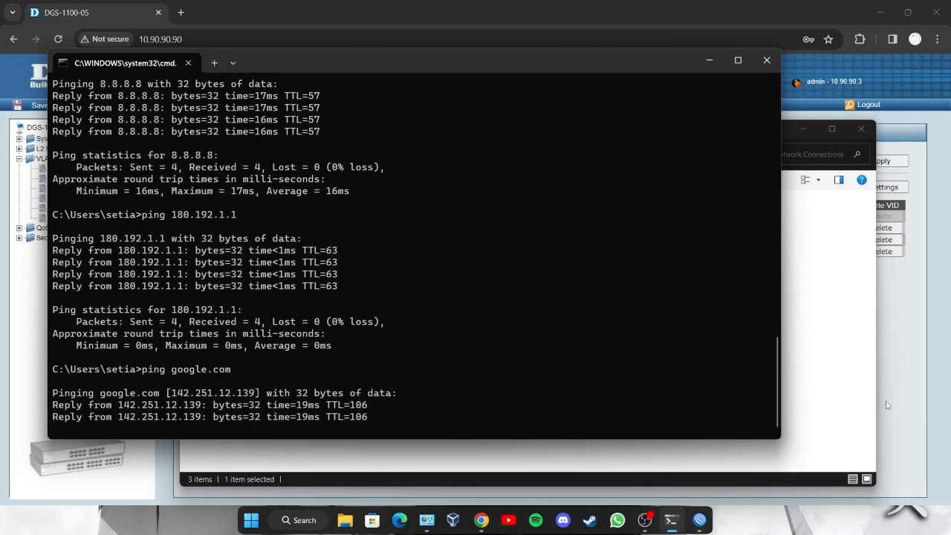
pyautogui.click(709, 60)
pyautogui.click(802, 128)
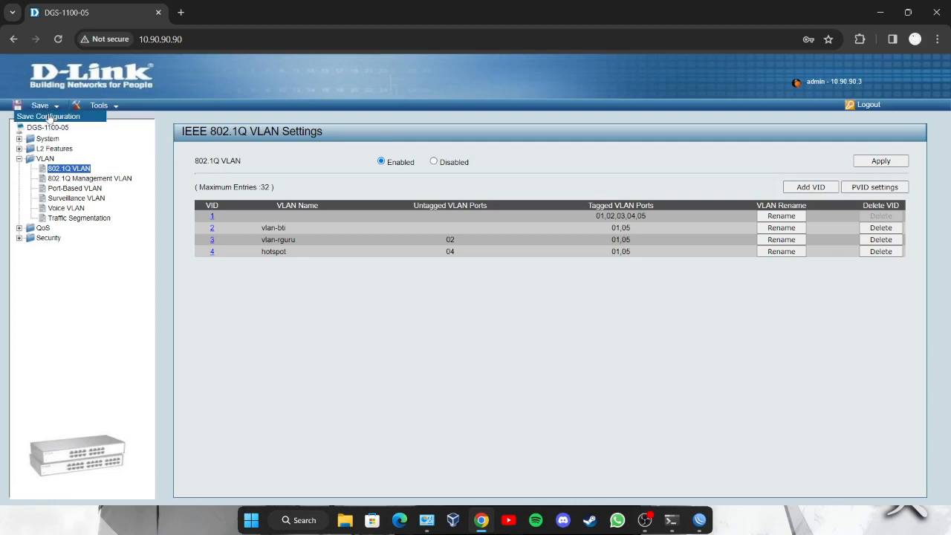
# - Minimize the Chrome window showing the switch's 802.1Q VLAN page
pyautogui.click(880, 14)
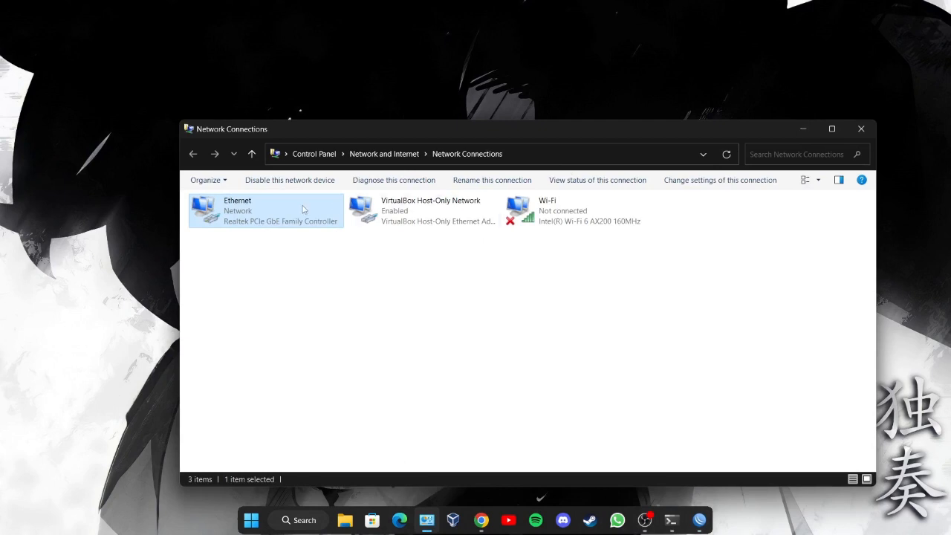
# - Review the Ethernet adapter's current connection details
pyautogui.doubleClick(302, 210)
pyautogui.click(413, 252)
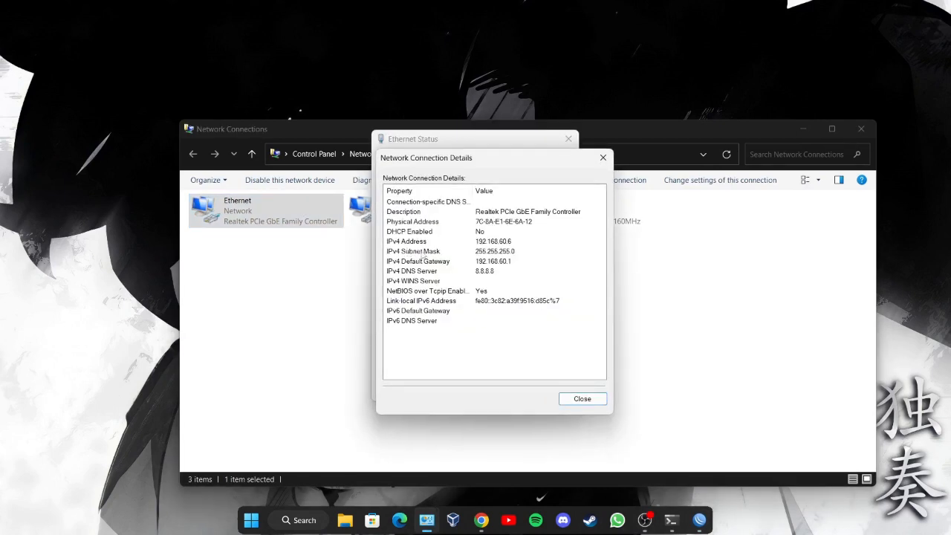
pyautogui.click(603, 158)
# - Set Ethernet IPv4 to static 10.90.90.1, mask 255.0.0.0, and reload the switch page
pyautogui.click(393, 364)
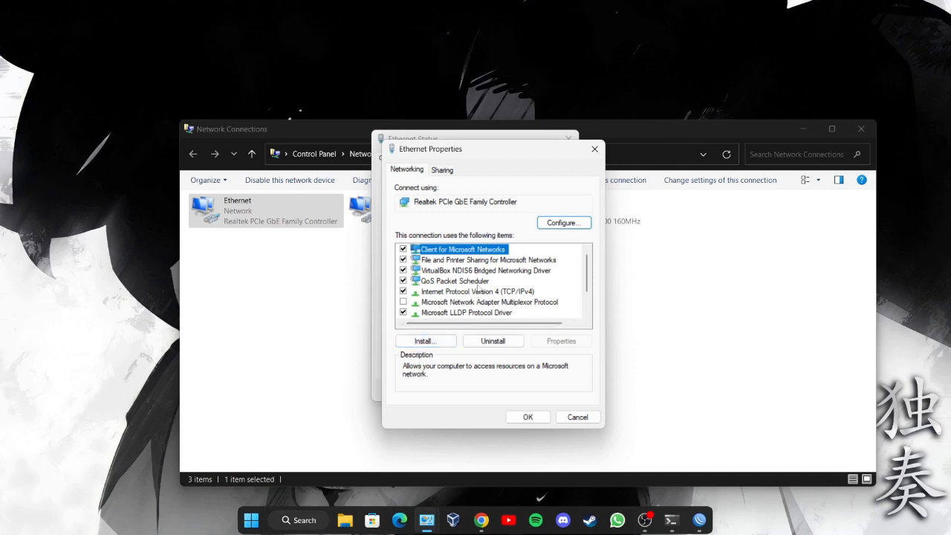
pyautogui.doubleClick(477, 293)
pyautogui.click(460, 274)
pyautogui.click(458, 287)
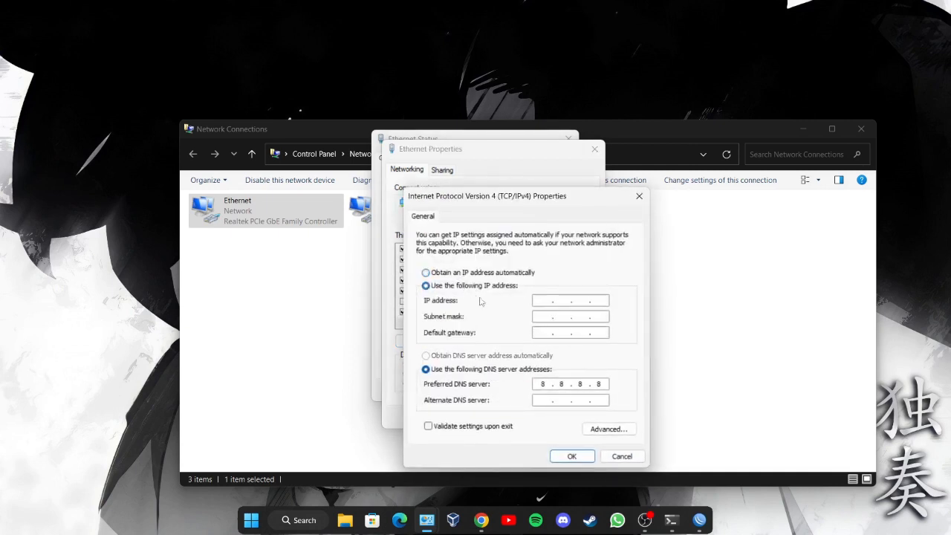
pyautogui.write('10.')
pyautogui.click(573, 456)
pyautogui.click(527, 476)
pyautogui.click(569, 138)
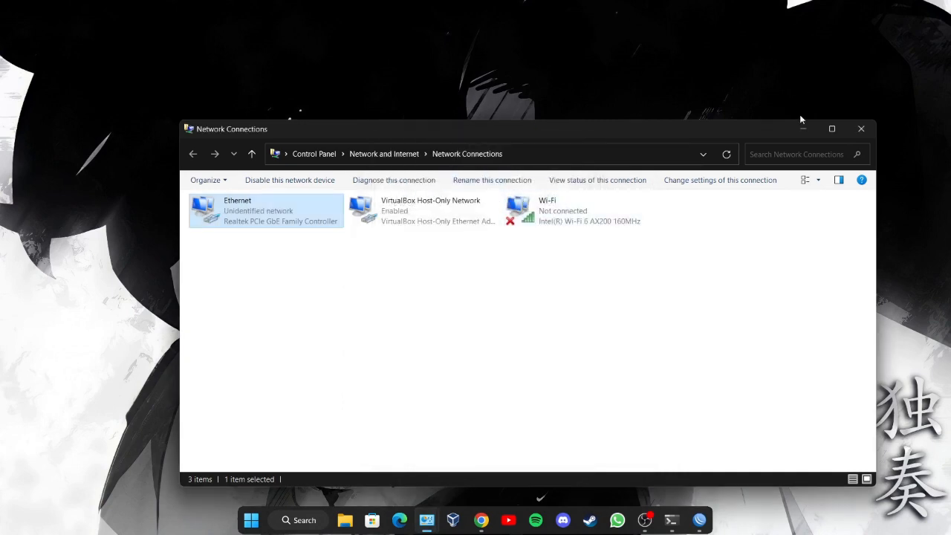
pyautogui.click(803, 129)
pyautogui.click(482, 520)
pyautogui.click(58, 38)
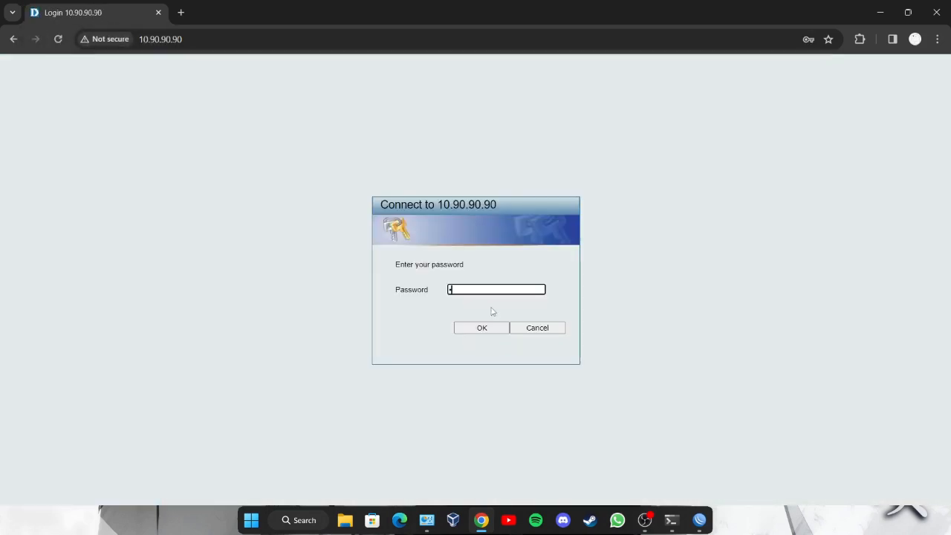
# - Log in and change the switch's management IP to 10.90.20.90
pyautogui.press('Return')
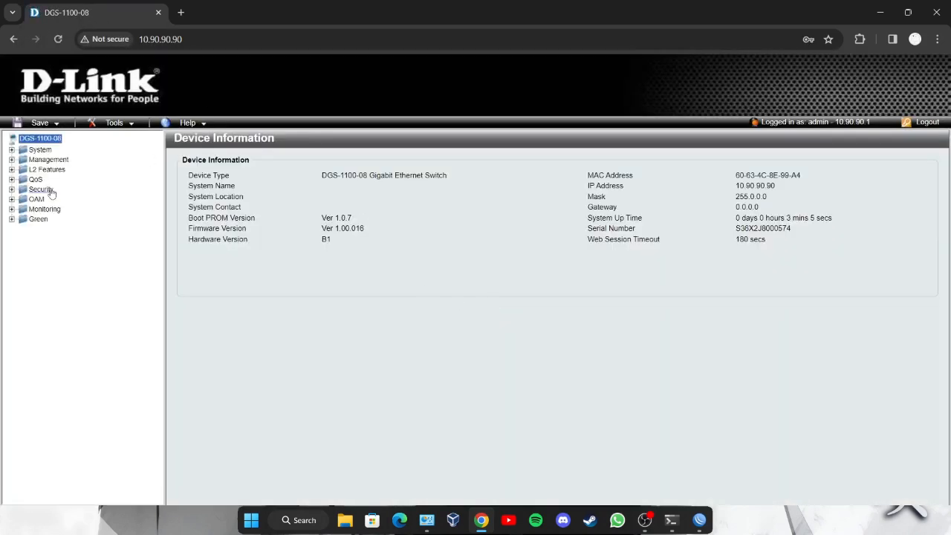
pyautogui.click(49, 161)
pyautogui.click(41, 149)
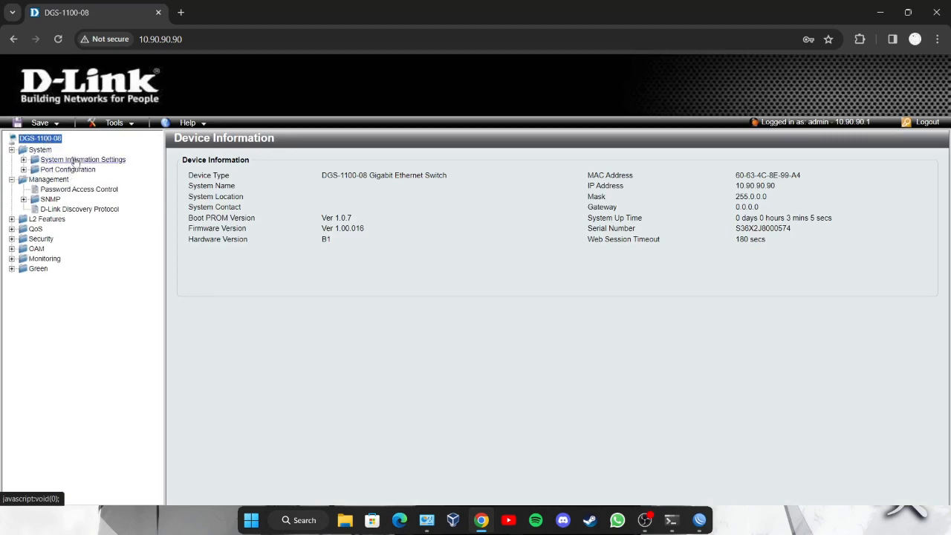
pyautogui.click(75, 160)
pyautogui.click(78, 181)
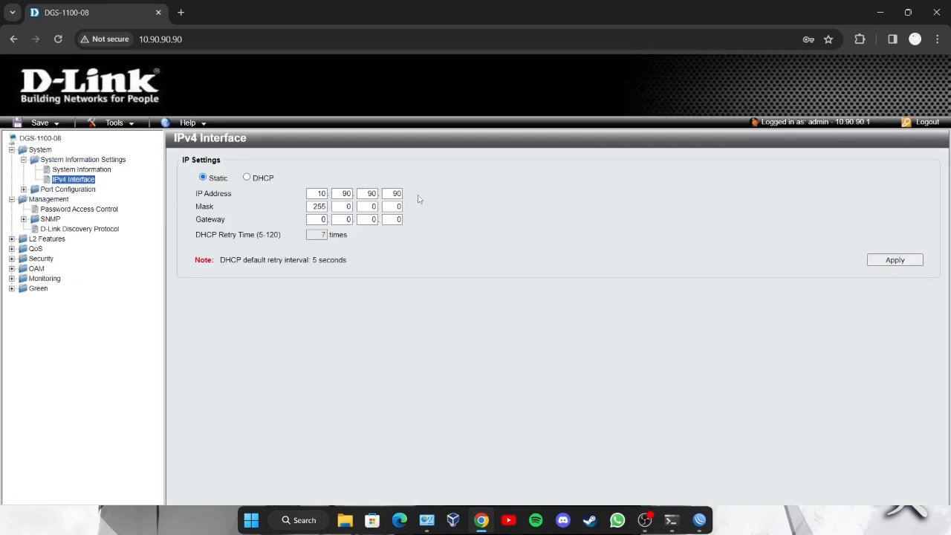
pyautogui.doubleClick(372, 193)
pyautogui.click(903, 260)
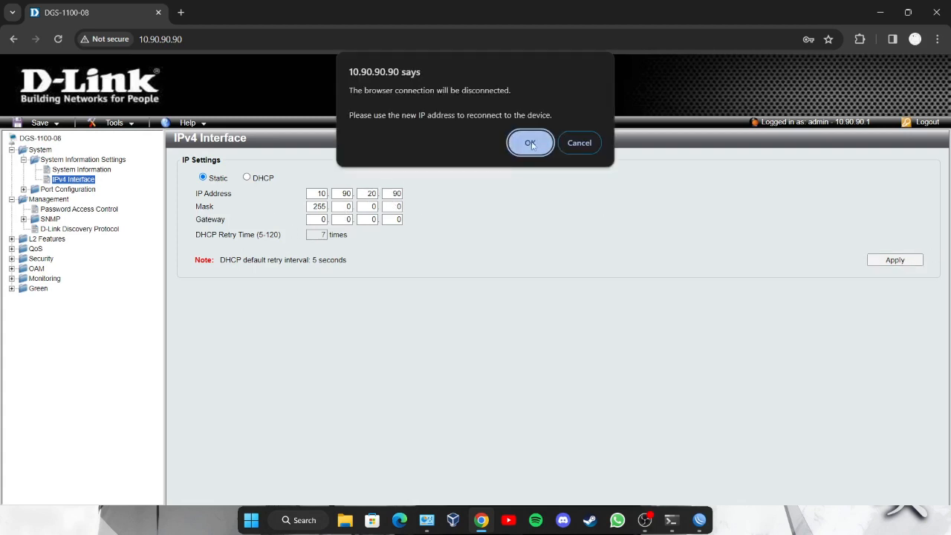
pyautogui.click(528, 142)
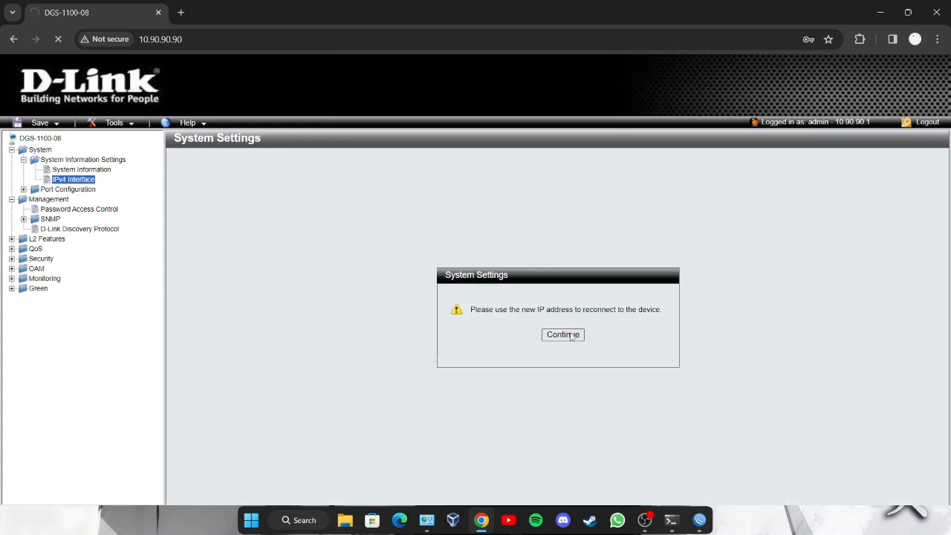
# - Open the Ethernet adapter's IPv4 settings to readdress the PC
pyautogui.click(427, 519)
pyautogui.doubleClick(321, 223)
pyautogui.click(407, 361)
pyautogui.doubleClick(554, 291)
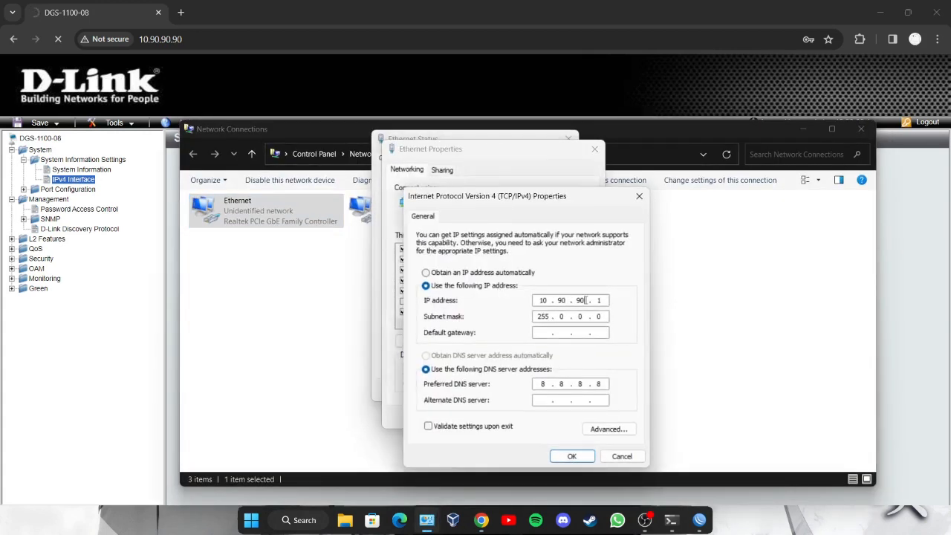
# - Save the PC's new 10.90.20.1 IPv4 settings and close the adapter windows
pyautogui.click(572, 457)
pyautogui.click(529, 416)
pyautogui.click(552, 390)
# - Point the browser at the switch's new address 10.90.20.90
pyautogui.click(228, 117)
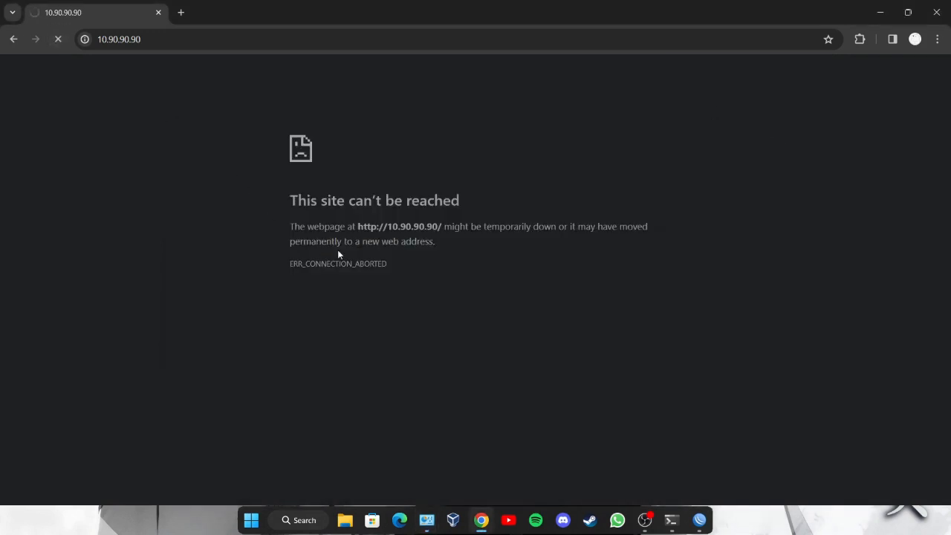
pyautogui.click(59, 38)
pyautogui.click(157, 40)
pyautogui.click(129, 37)
pyautogui.press('BackSpace')
pyautogui.press('BackSpace')
pyautogui.write('20')
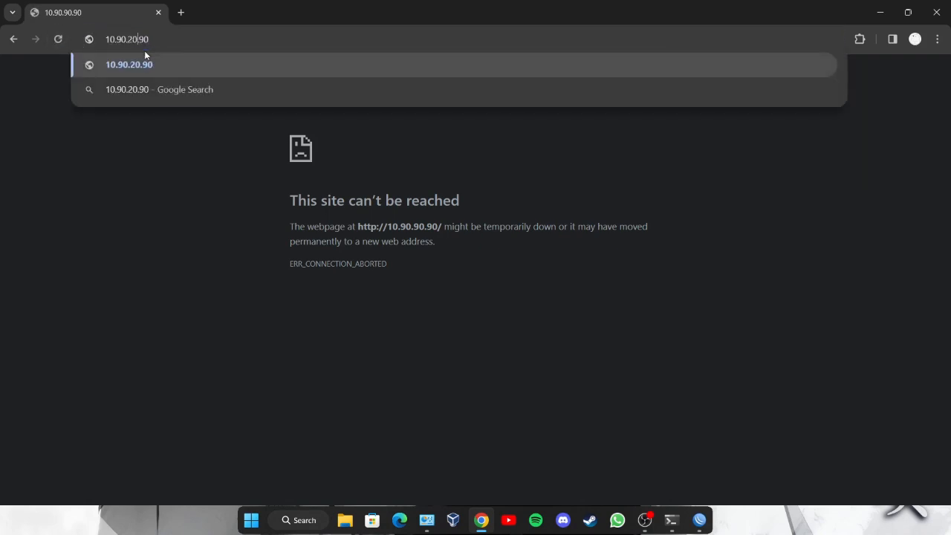
pyautogui.press('Return')
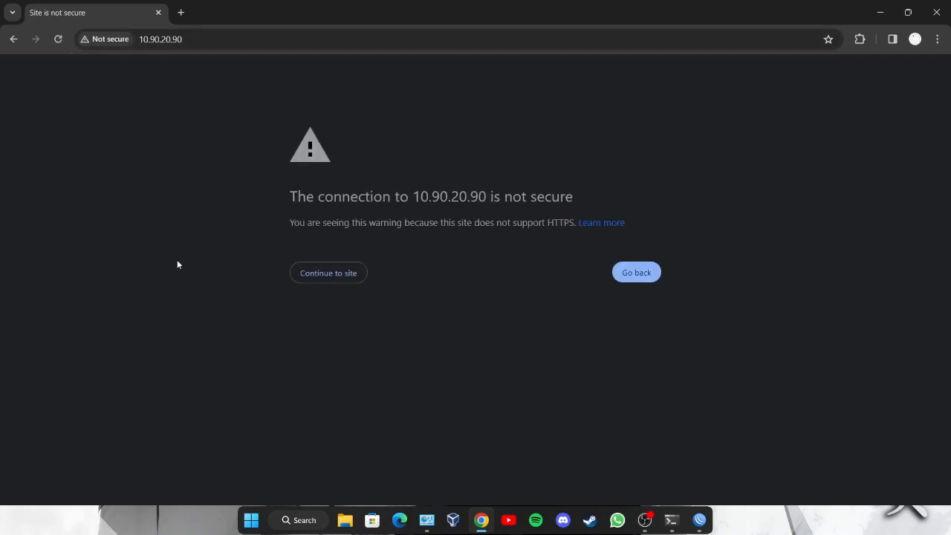
# - Pass the insecure-connection warning and log in with the switch password
pyautogui.click(355, 275)
pyautogui.write('admin')
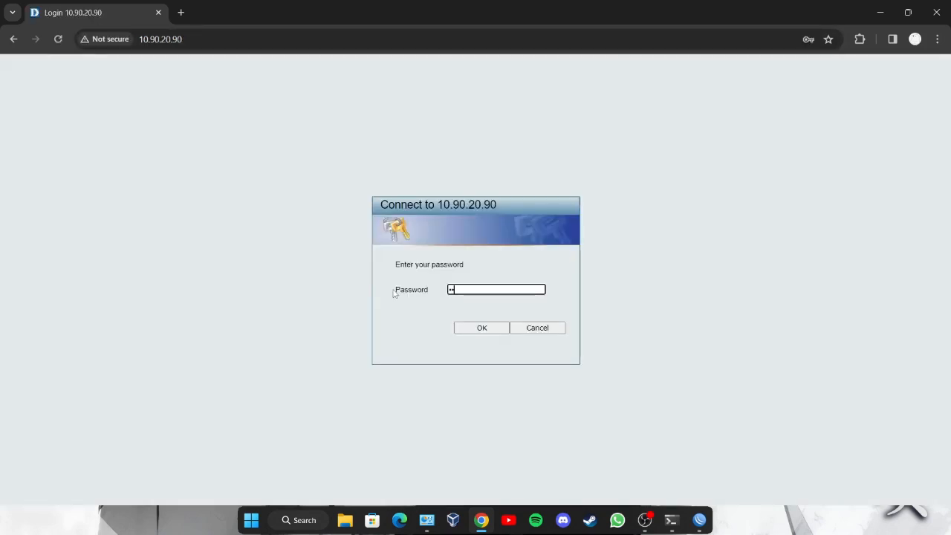
pyautogui.press('Return')
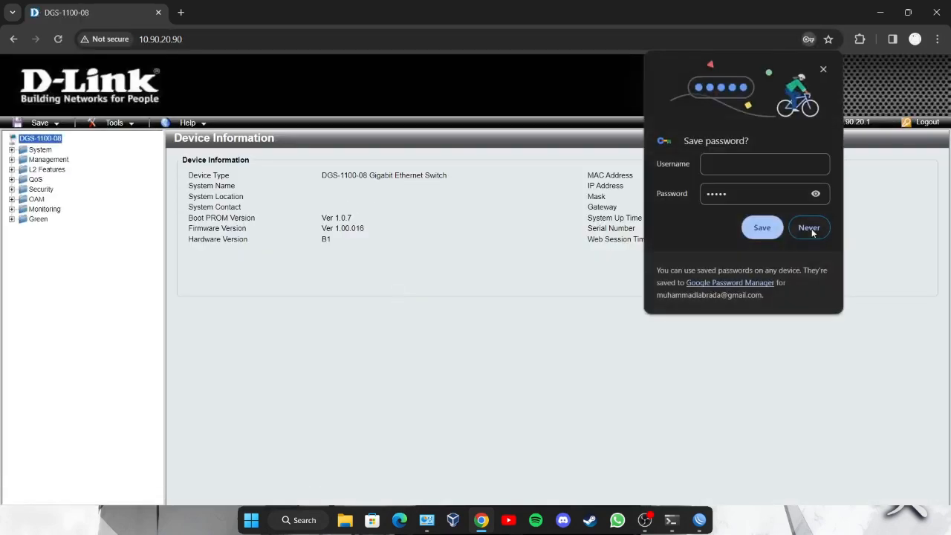
pyautogui.click(809, 231)
# - Open the 802.1Q VLAN page under L2 Features > VLAN
pyautogui.moveTo(38, 174); pyautogui.dragTo(37, 179)
pyautogui.click(40, 171)
pyautogui.click(50, 190)
pyautogui.click(209, 282)
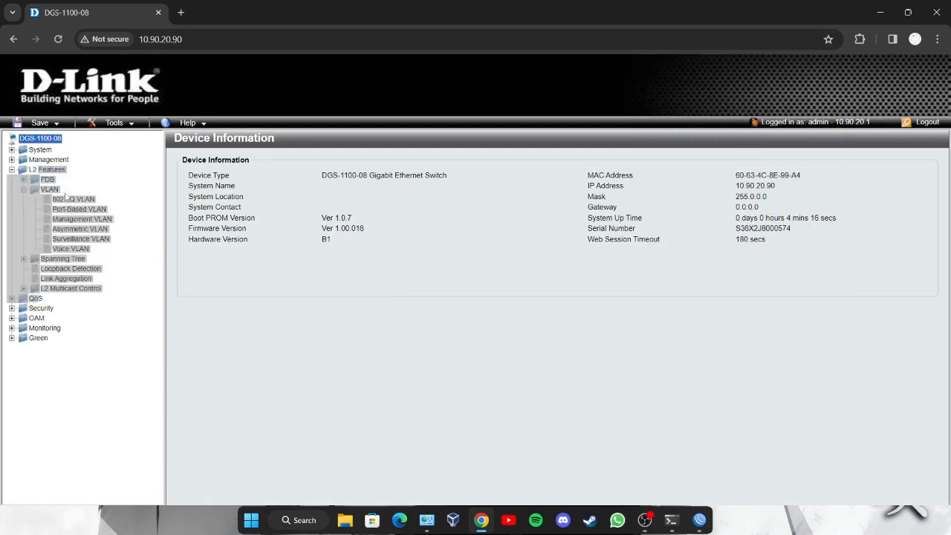
pyautogui.click(71, 198)
pyautogui.click(73, 199)
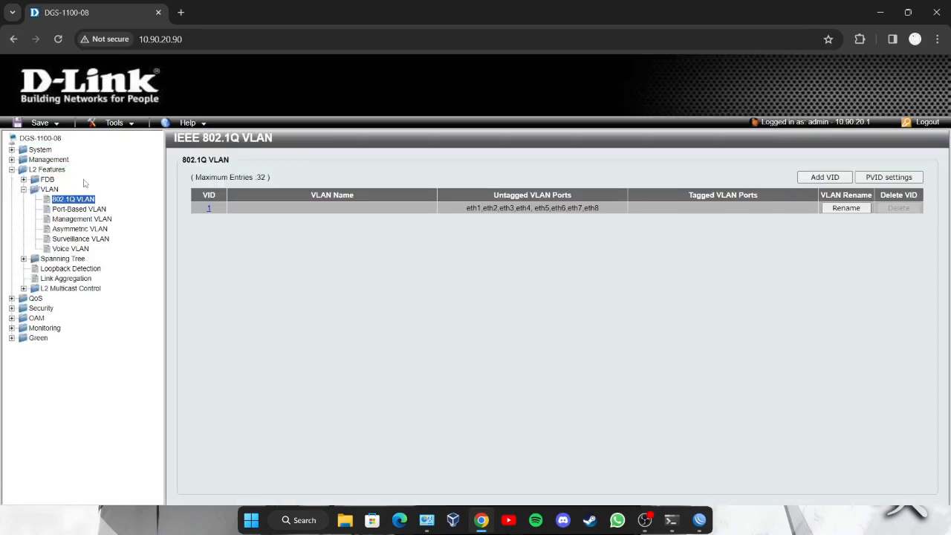
# - Make all eight ports tagged members of VLAN 1 and apply
pyautogui.click(209, 211)
pyautogui.click(269, 225)
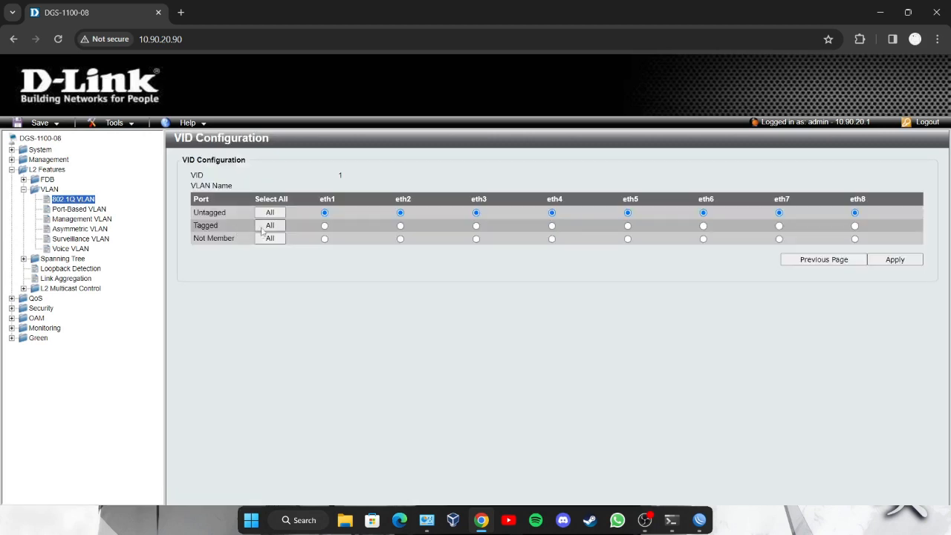
pyautogui.click(895, 260)
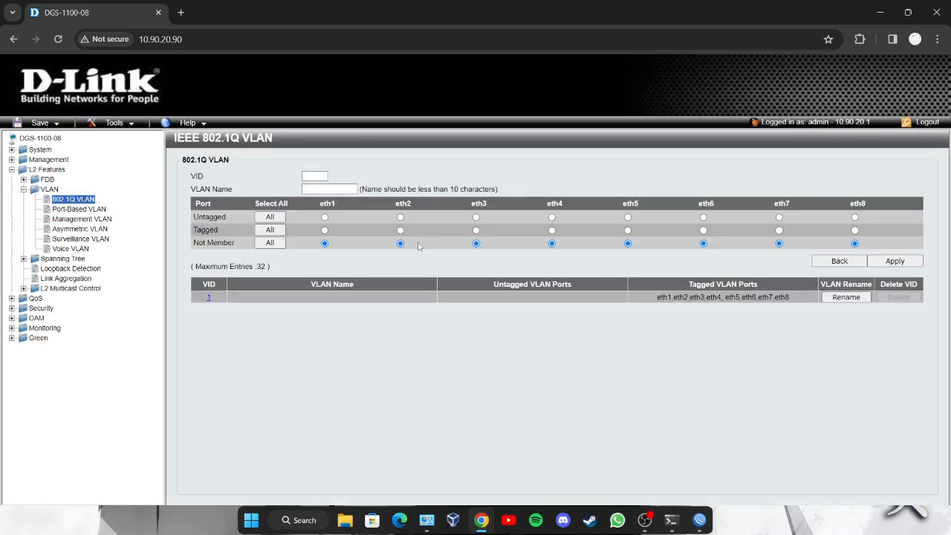
# - Create VLAN 2 named vlan-bti with eth1 tagged and eth2 untagged
pyautogui.click(326, 178)
pyautogui.click(332, 200)
pyautogui.click(334, 190)
pyautogui.click(344, 214)
pyautogui.click(324, 230)
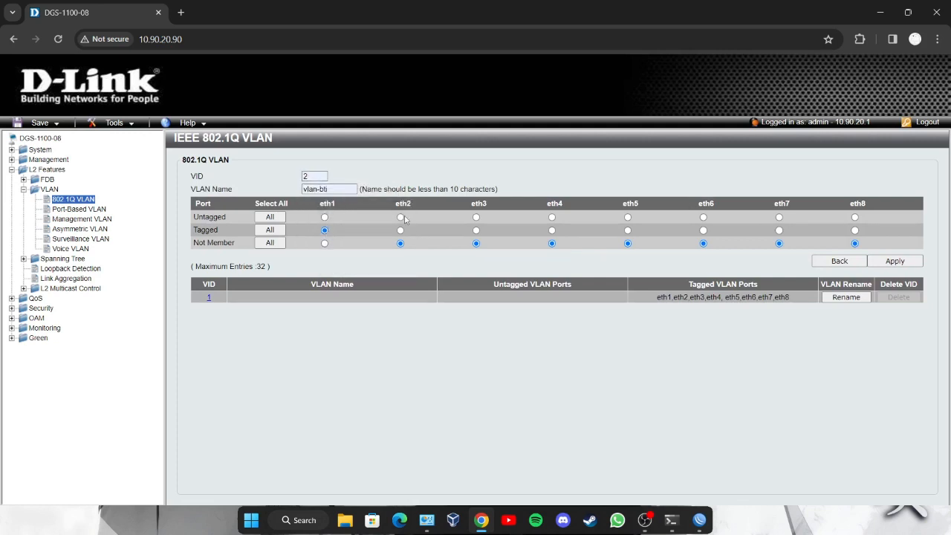
pyautogui.click(894, 262)
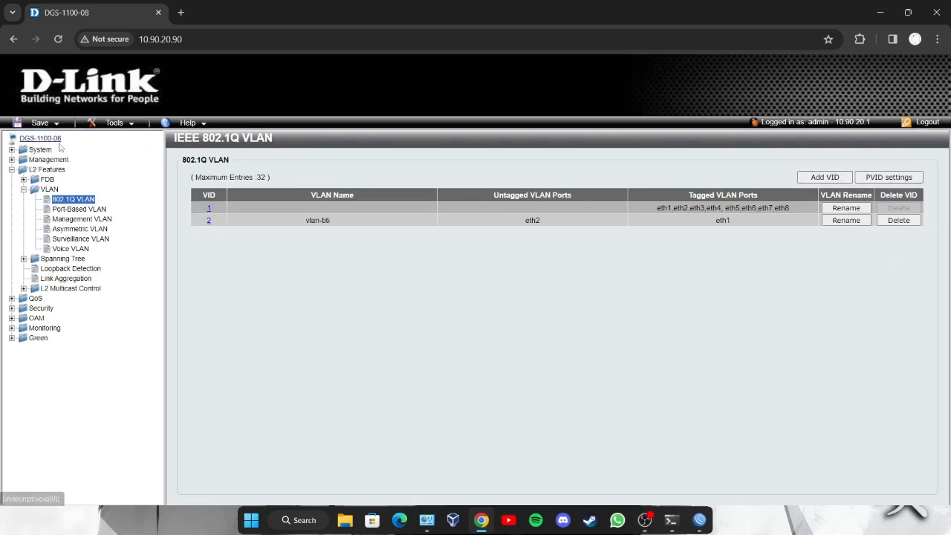
# - Save the switch configuration to flash and dismiss the confirmation
pyautogui.click(40, 122)
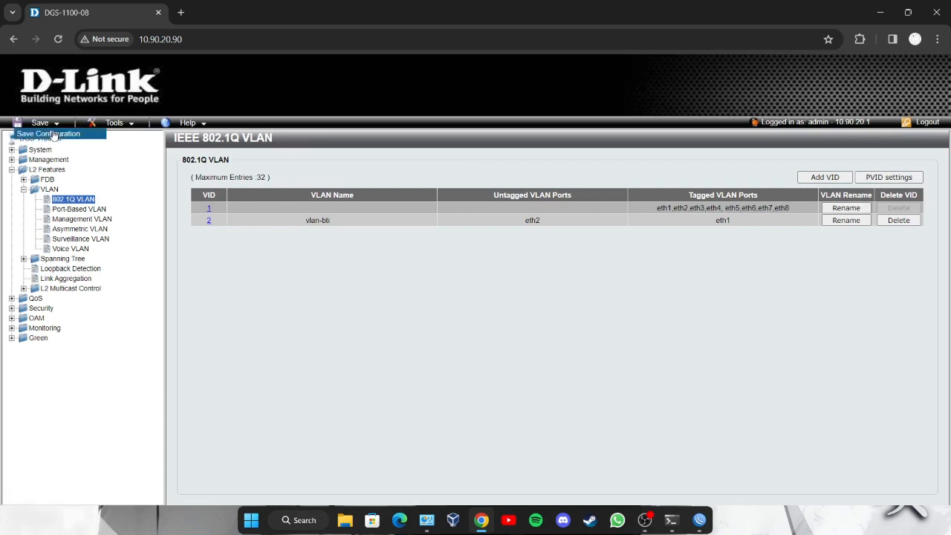
pyautogui.click(60, 136)
pyautogui.click(877, 175)
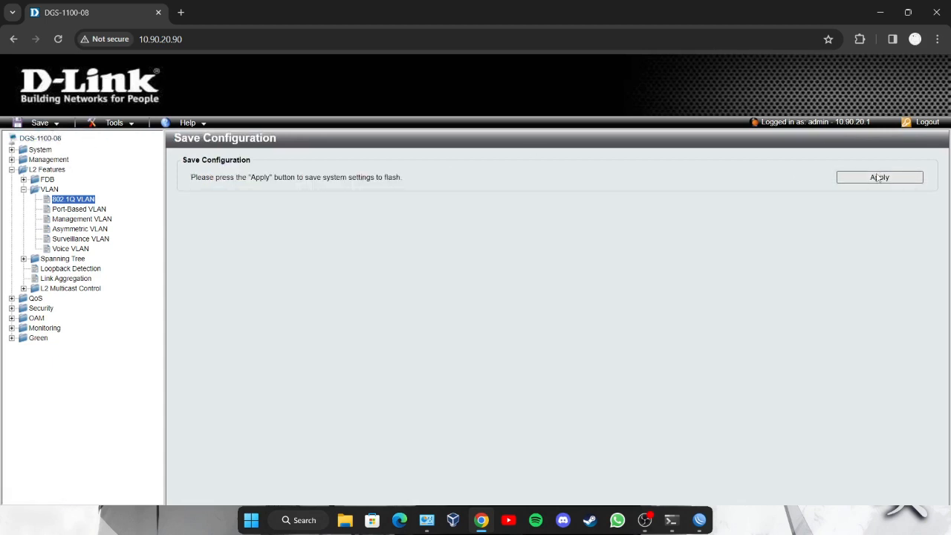
pyautogui.click(566, 335)
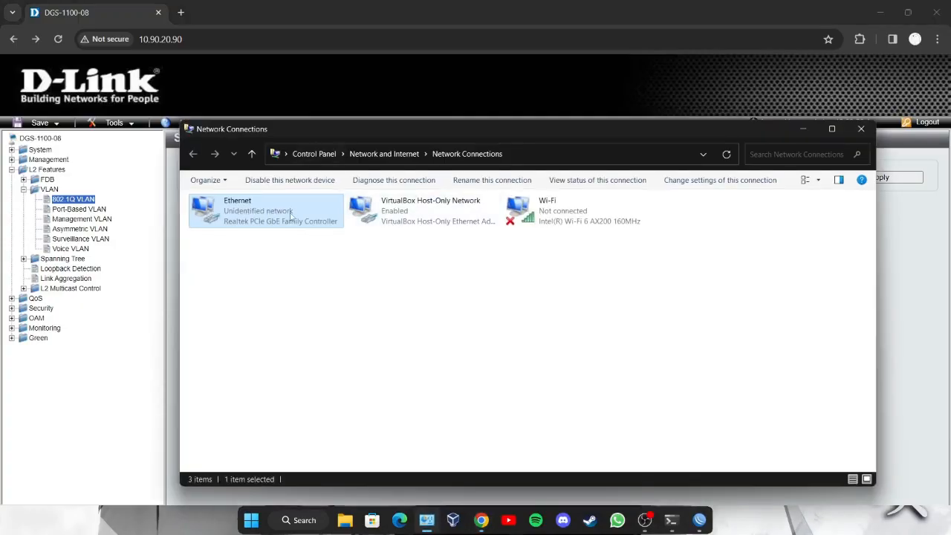
# - Set the Ethernet adapter's IPv4 to obtain an IP address automatically
pyautogui.doubleClick(293, 215)
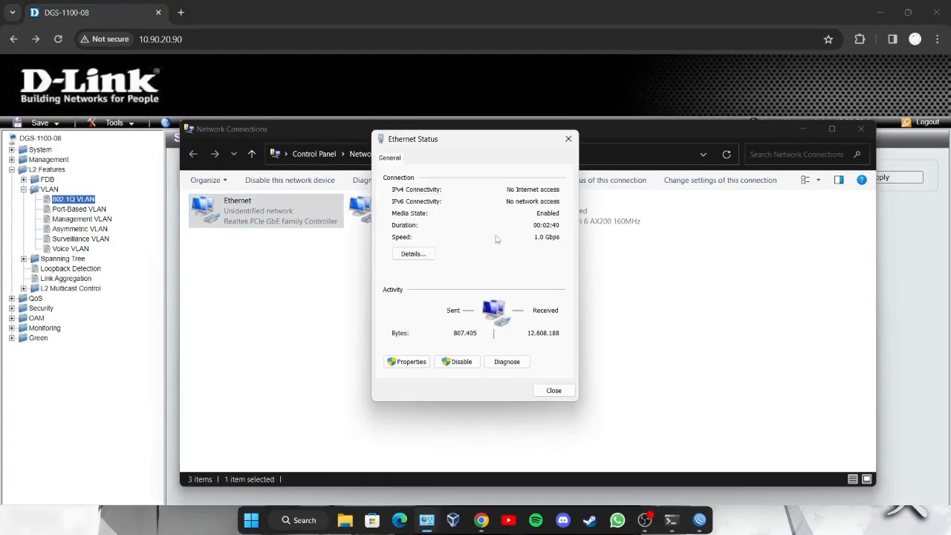
pyautogui.click(409, 362)
pyautogui.doubleClick(496, 293)
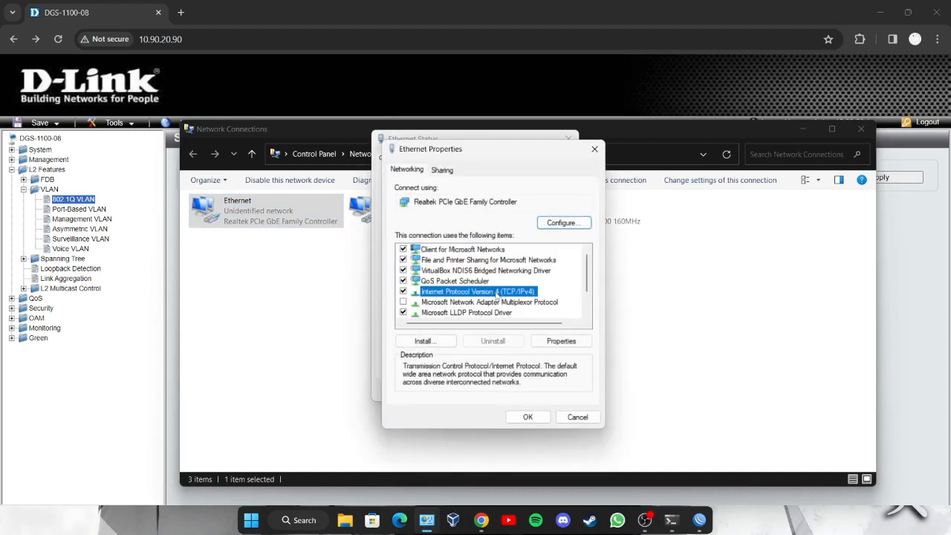
pyautogui.click(638, 197)
pyautogui.doubleClick(497, 293)
pyautogui.click(425, 272)
pyautogui.click(572, 456)
pyautogui.click(528, 417)
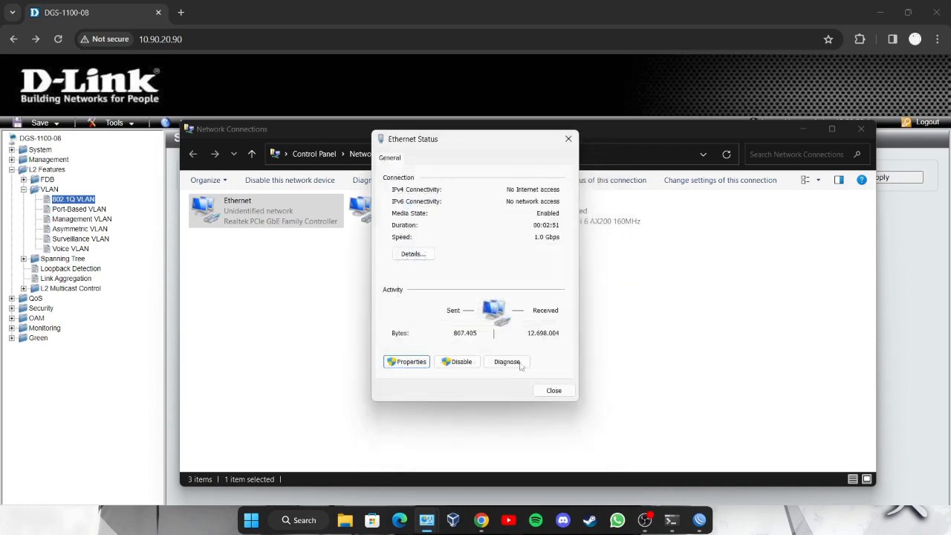
pyautogui.click(569, 135)
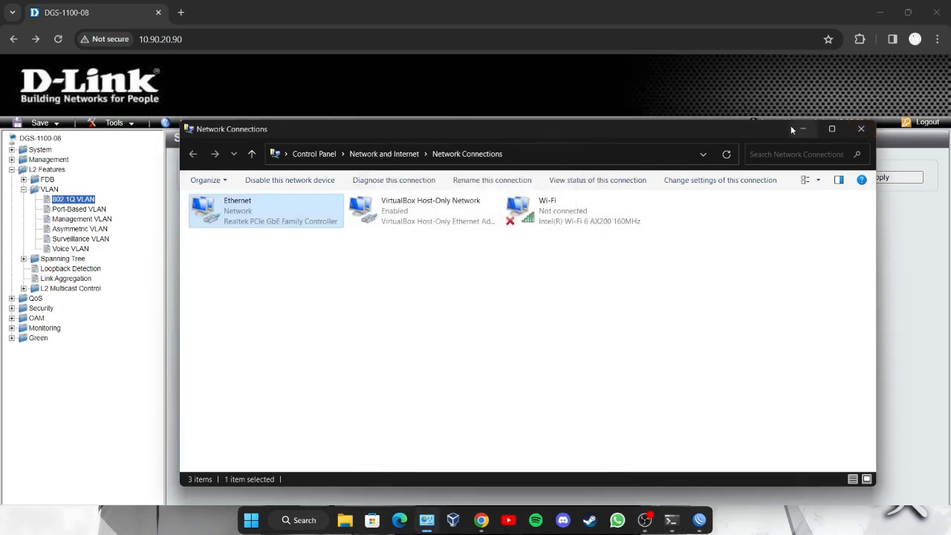
# - Check the Ethernet details for the DHCP address 192.168.40.50 with gateway 192.168.40.1
pyautogui.doubleClick(258, 214)
pyautogui.click(405, 256)
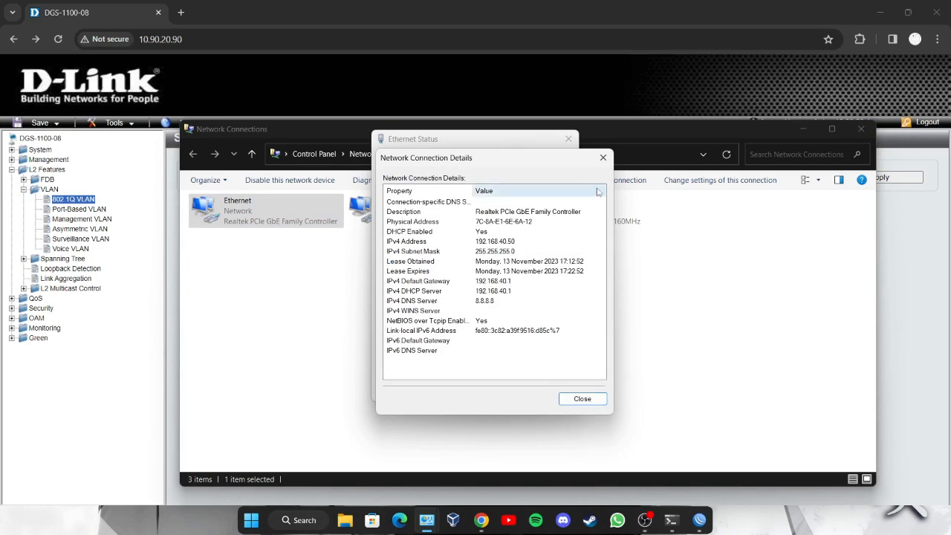
pyautogui.click(603, 158)
pyautogui.click(569, 139)
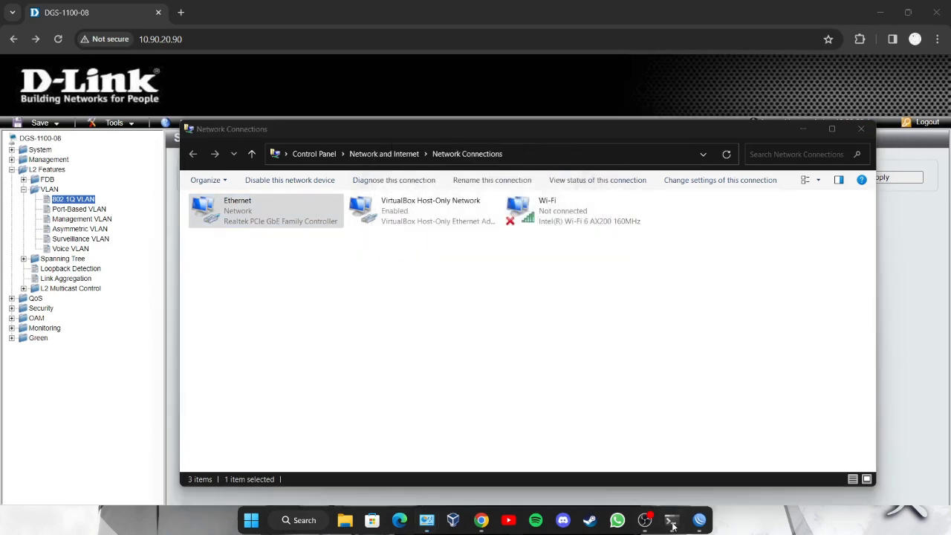
# - Ping google.com, 180.192.1.1 and 192.168.40.1 from the command prompt
pyautogui.click(672, 522)
pyautogui.press('Up')
pyautogui.press('Return')
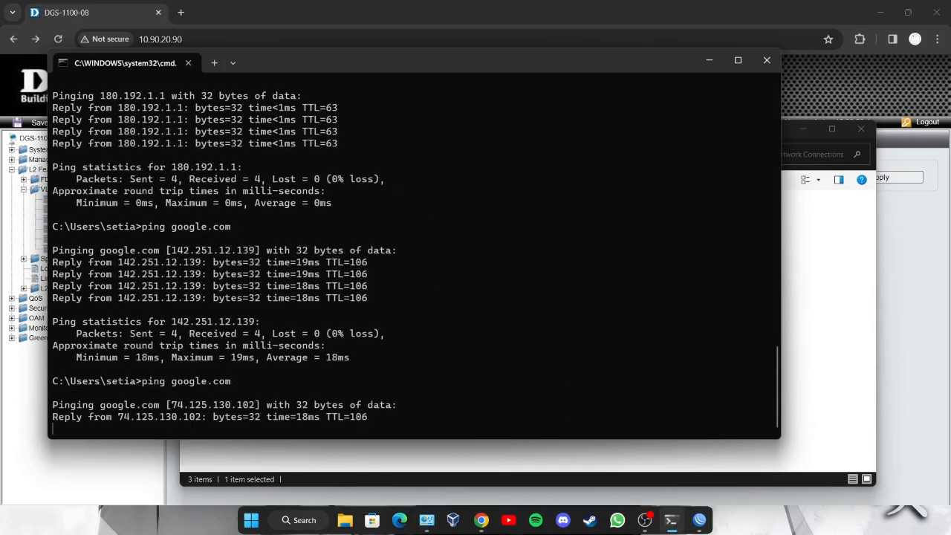
pyautogui.press('Return')
pyautogui.press('Up')
pyautogui.press('Up')
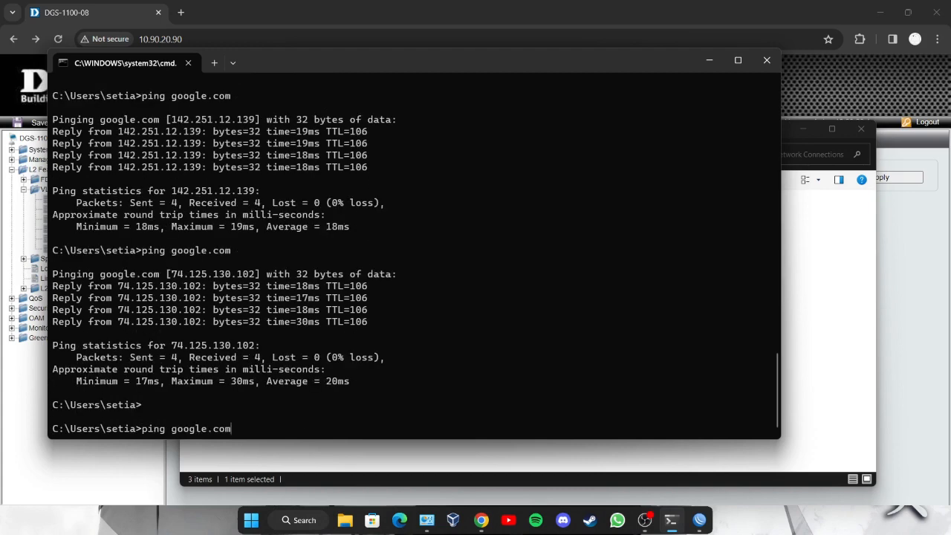
pyautogui.press('Return')
pyautogui.hotkey('ctrl', 'c')
pyautogui.press('Up')
pyautogui.press('Up')
pyautogui.press('Return')
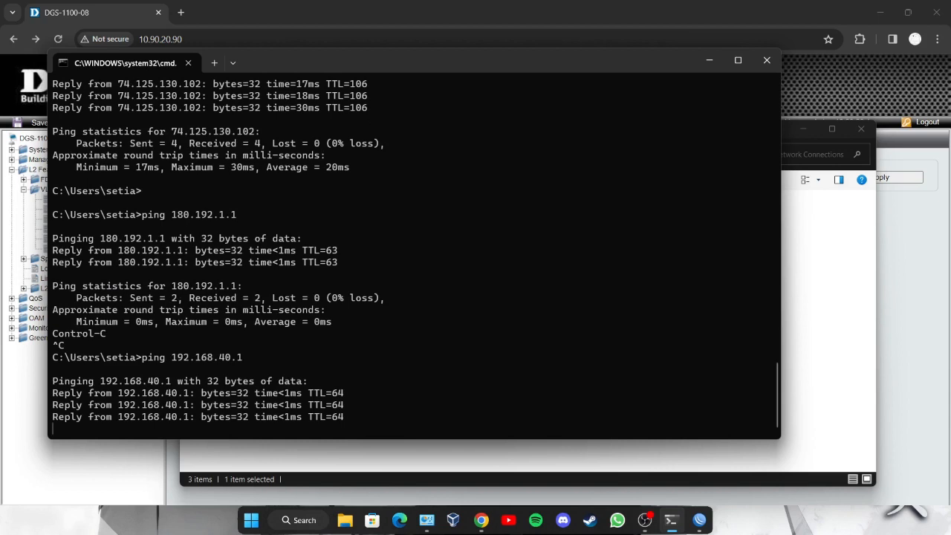
pyautogui.hotkey('ctrl', 'c')
# - Ping 192.168.60.1 and 8.8.8.8 to confirm replies
pyautogui.press('Up')
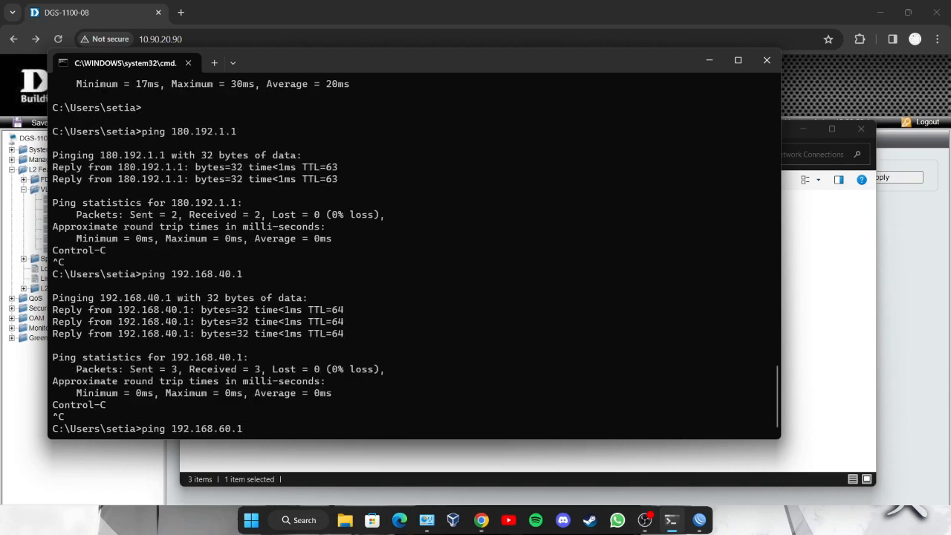
pyautogui.press('Up')
pyautogui.press('Down')
pyautogui.press('Return')
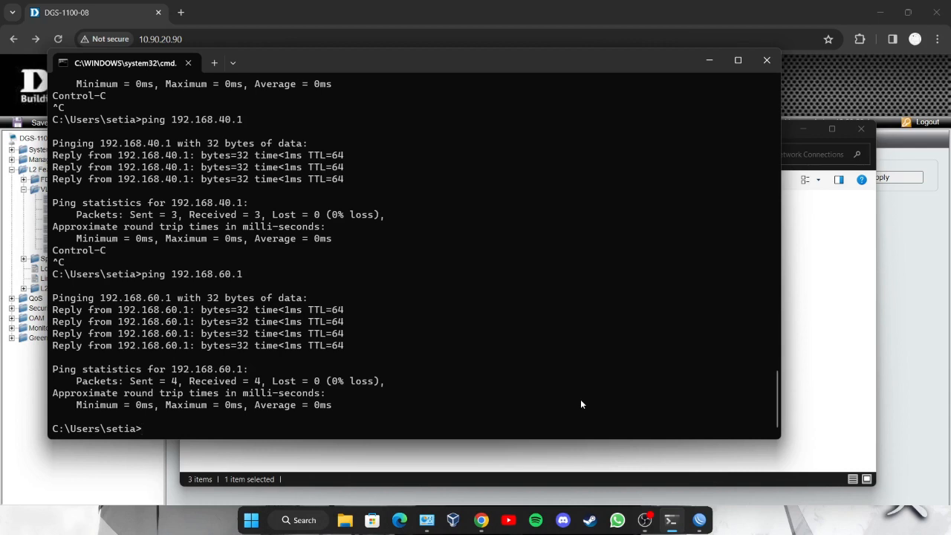
pyautogui.write('ping 8.8.8.8')
pyautogui.press('Return')
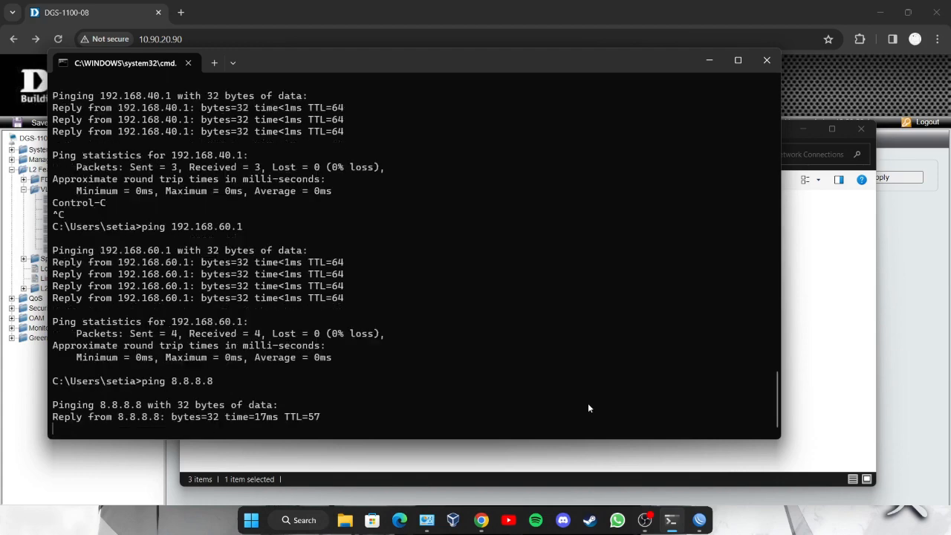
pyautogui.hotkey('ctrl', 'c')
# - Ping 180.192.1.1 again, then close the command prompt
pyautogui.press('Up')
pyautogui.press('Up')
pyautogui.press('Up')
pyautogui.press('Up')
pyautogui.press('Up')
pyautogui.press('Up')
pyautogui.press('Down')
pyautogui.press('Down')
pyautogui.press('Return')
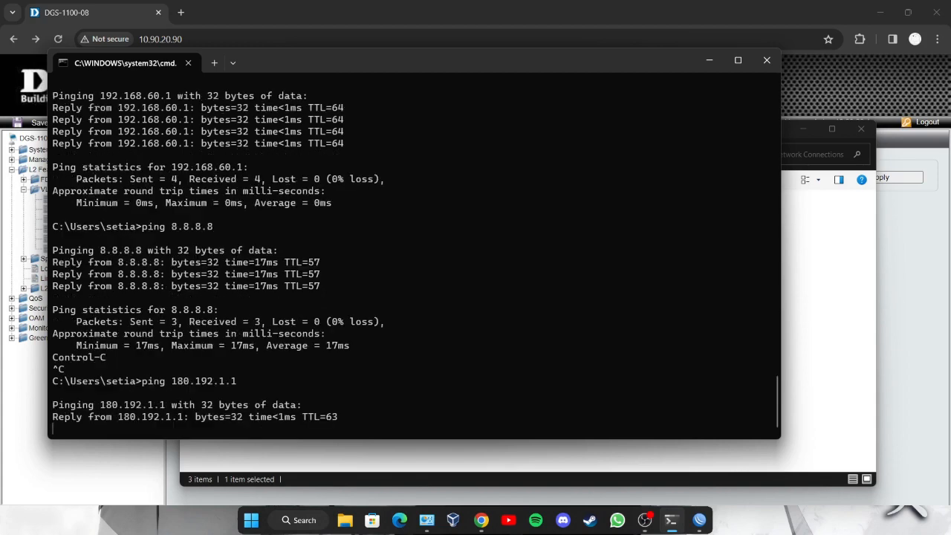
pyautogui.moveTo(377, 59); pyautogui.dragTo(484, 101)
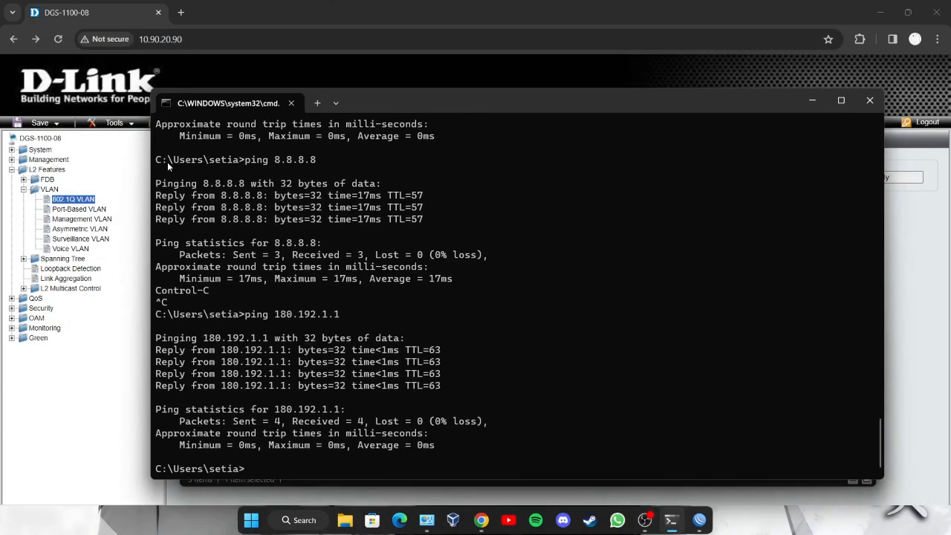
pyautogui.click(812, 99)
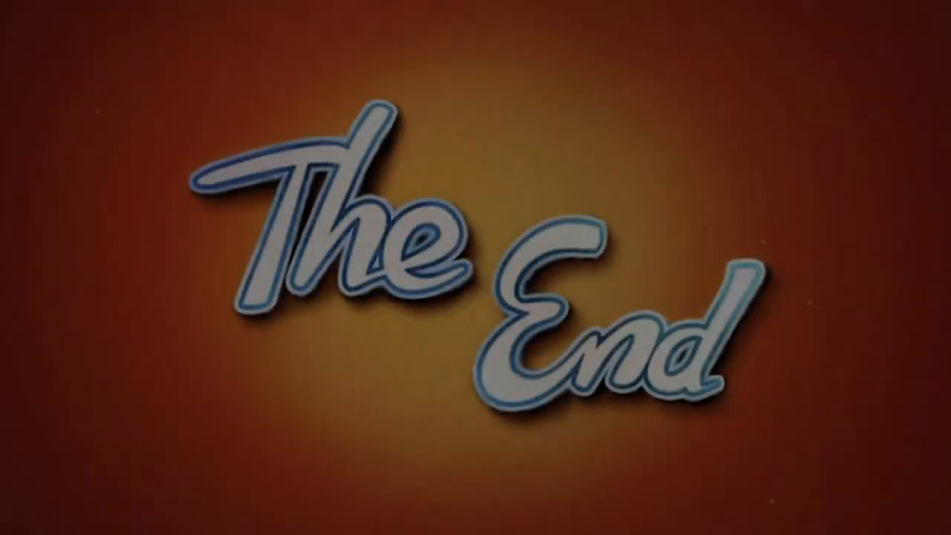